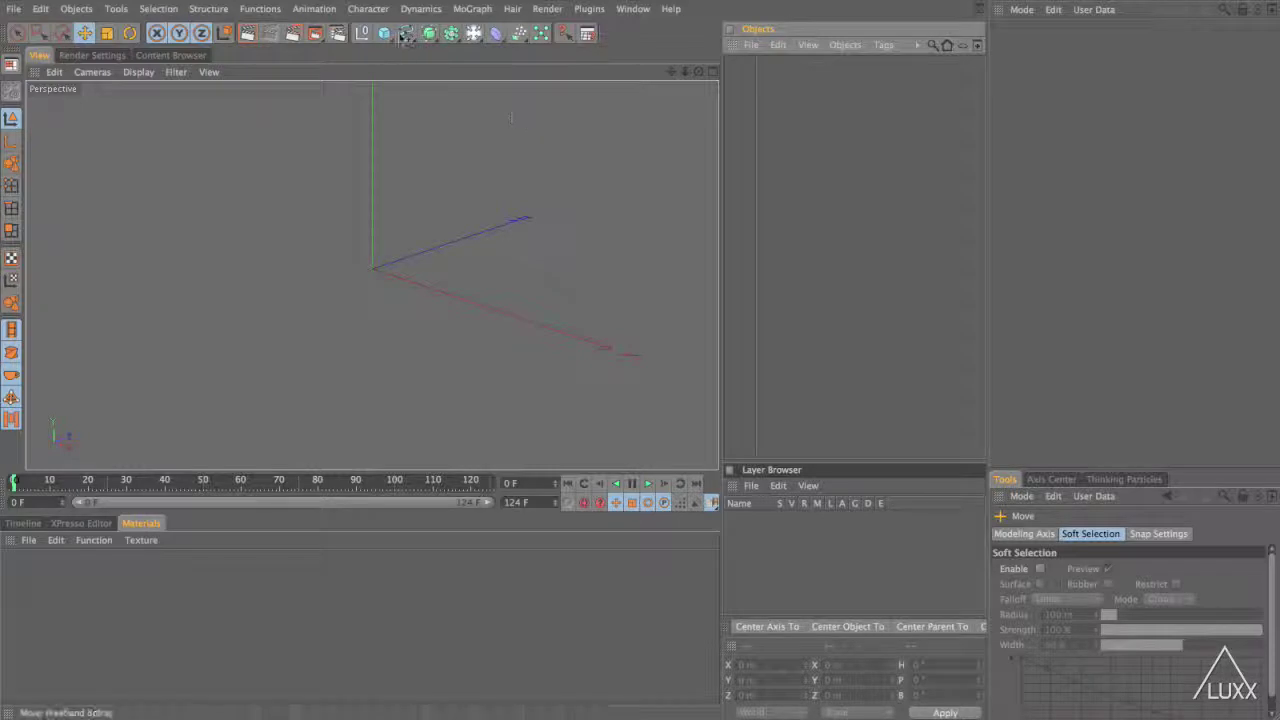
Add a cube and a plane, then scale the plane up to 1346.2 m
click(384, 33)
drag(384, 33, 505, 90)
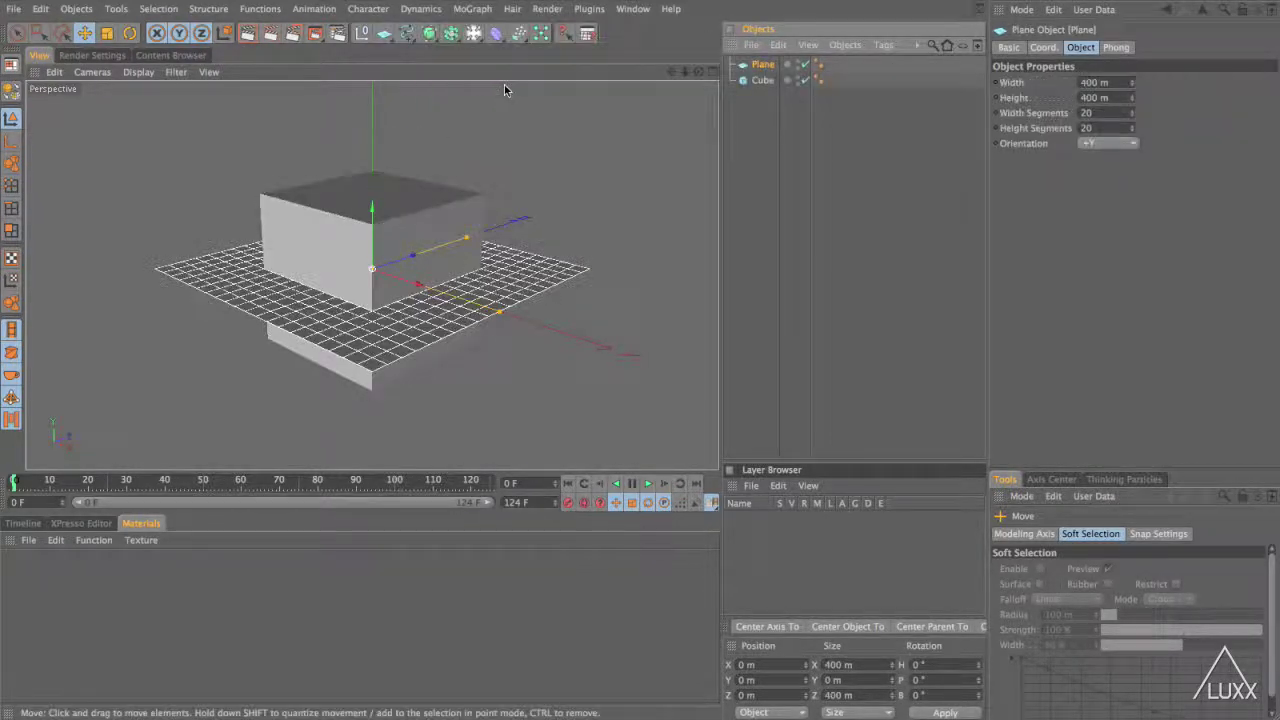
key(t)
drag(488, 327, 620, 327)
drag(757, 452, 720, 446)
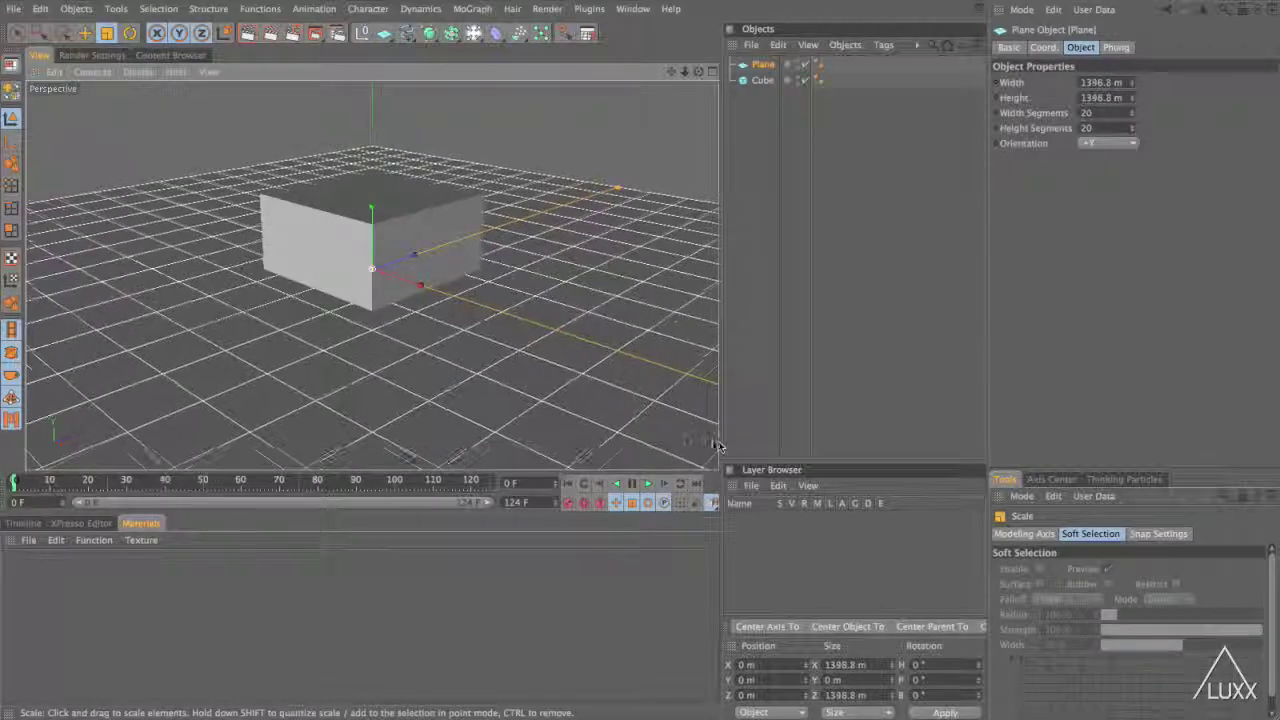
In side view, lift the cube high above the plane to Y 493.828 m
click(762, 81)
key(F3)
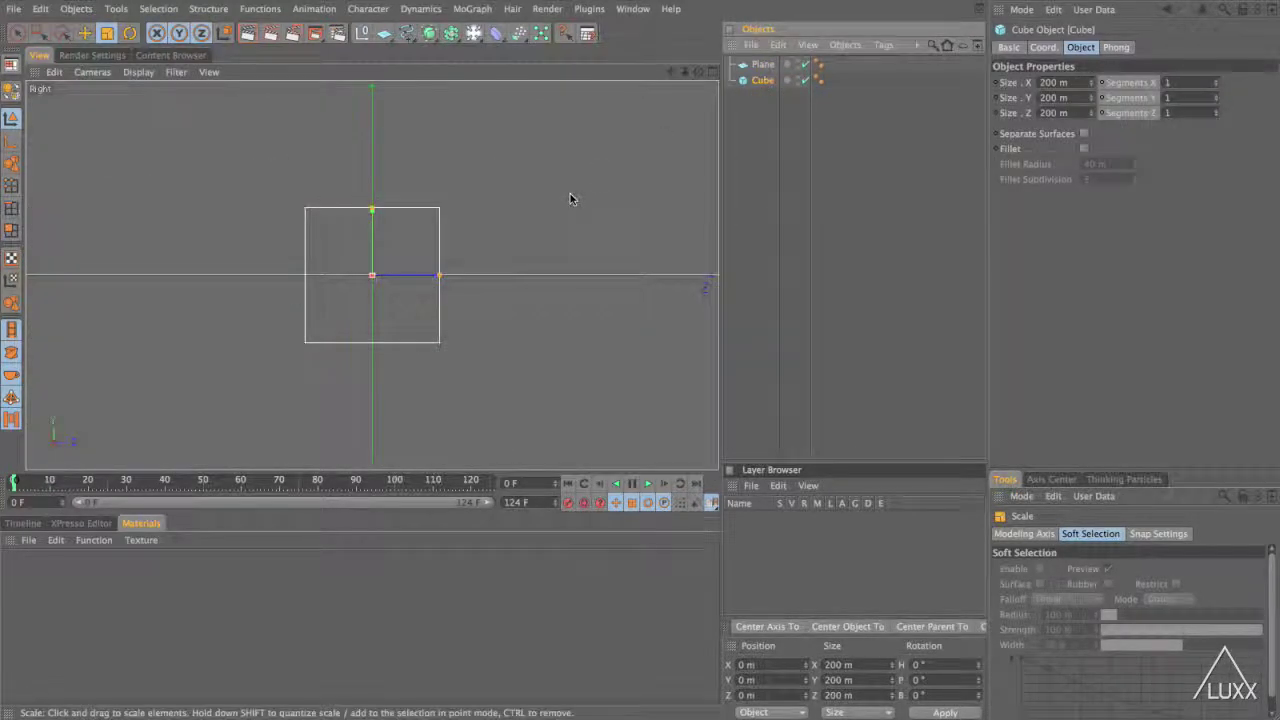
key(h)
key(e)
drag(372, 275, 372, 218)
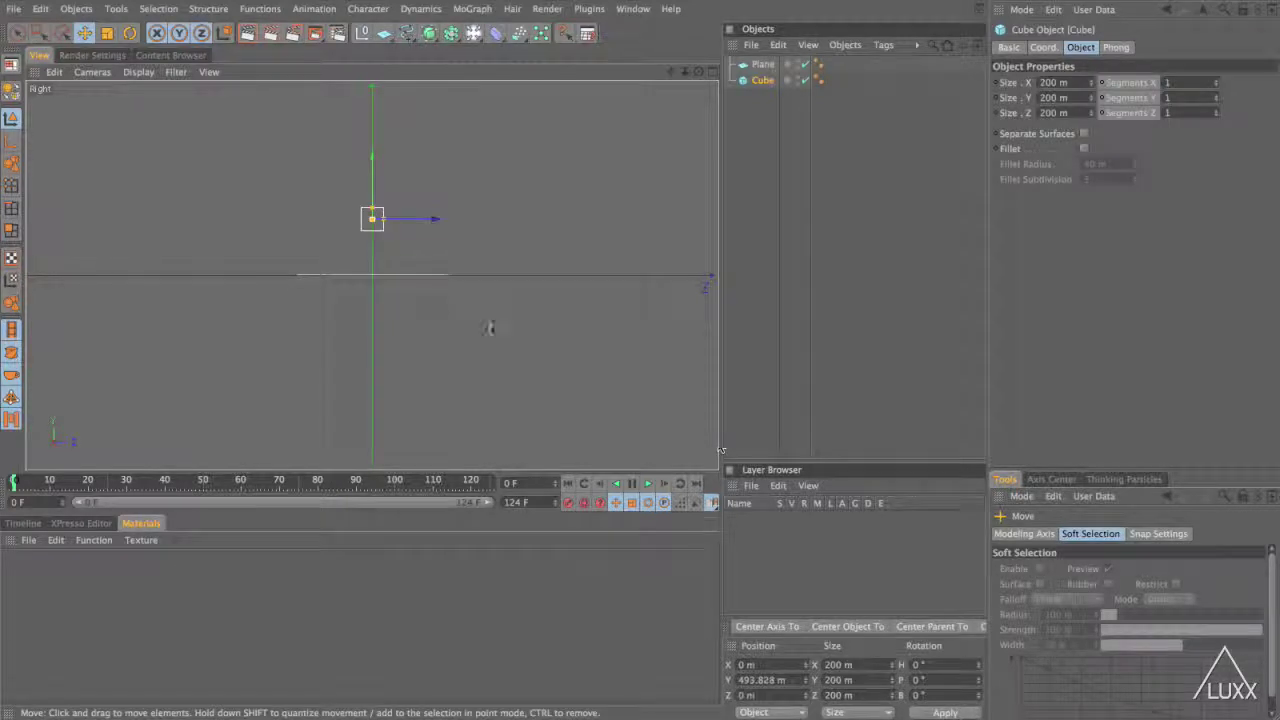
Tilt the cube to roughly H -25.5°, P 28.8°, B 43.6° and return to perspective view
key(r)
drag(489, 216, 491, 163)
key(F4)
drag(487, 201, 546, 306)
key(F1)
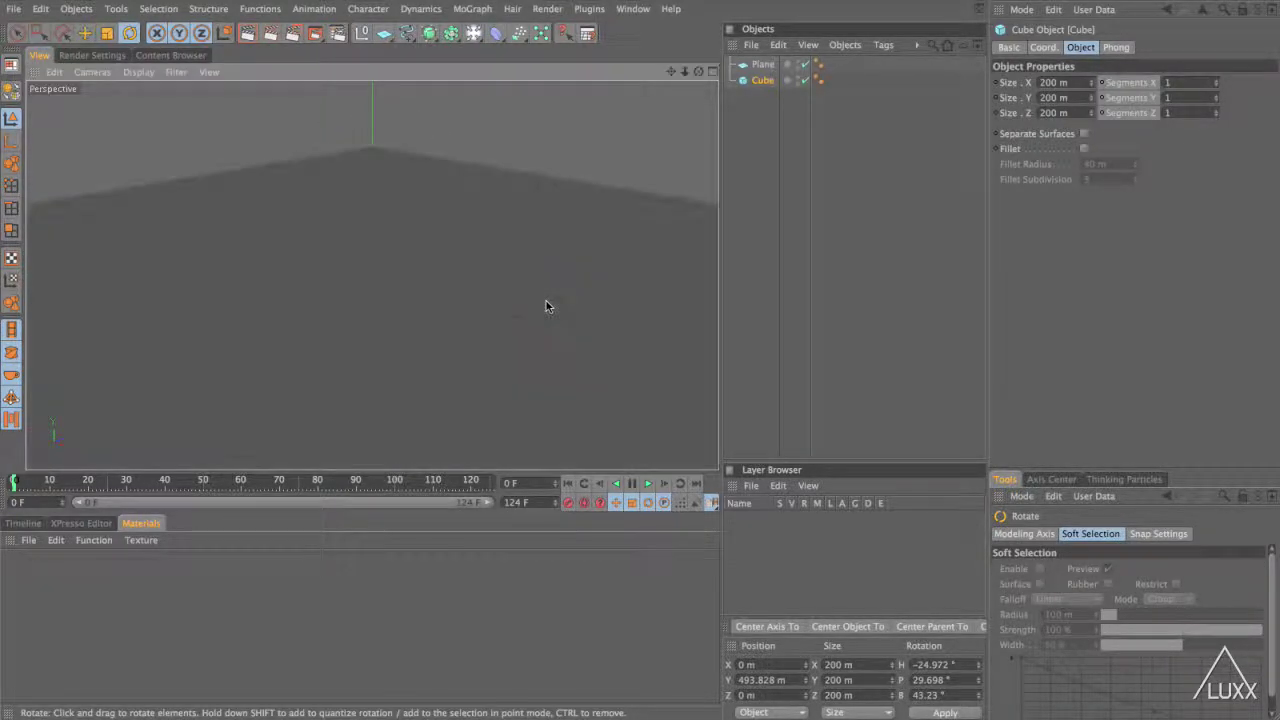
alt+drag(521, 278, 718, 446)
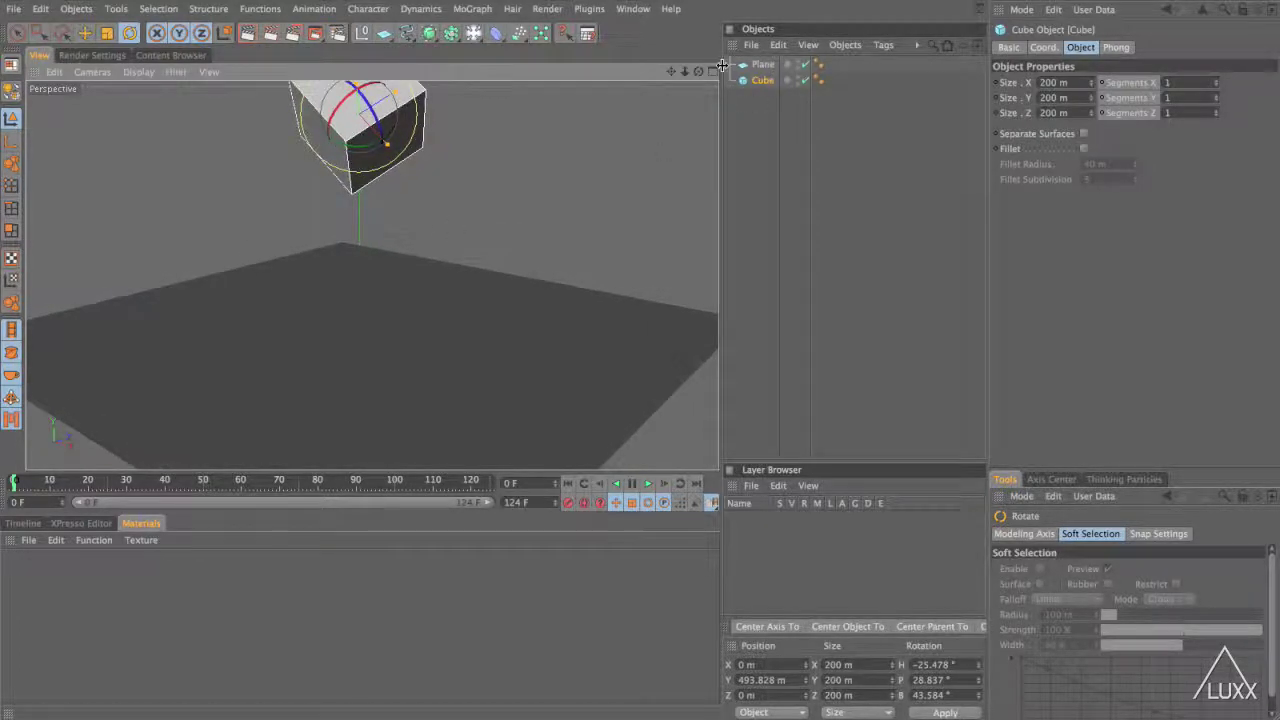
Make the plane editable and give it a Clothilde Collider tag
click(760, 65)
key(c)
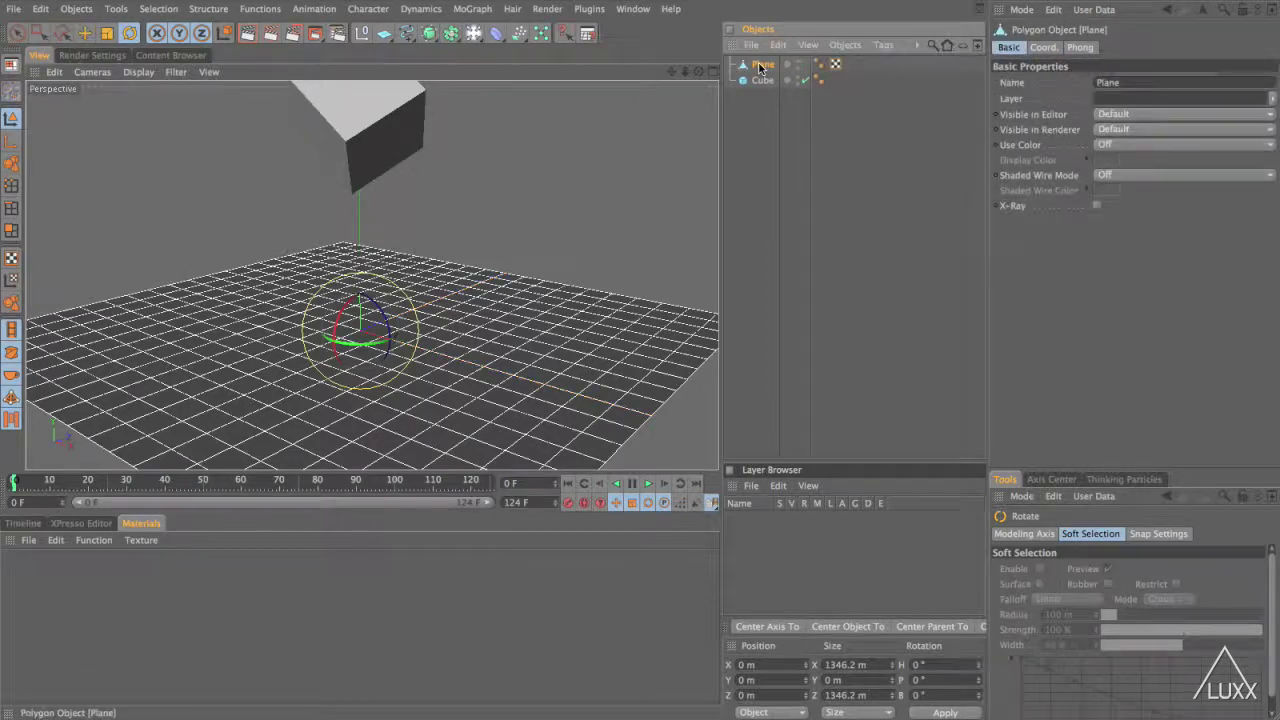
click(883, 45)
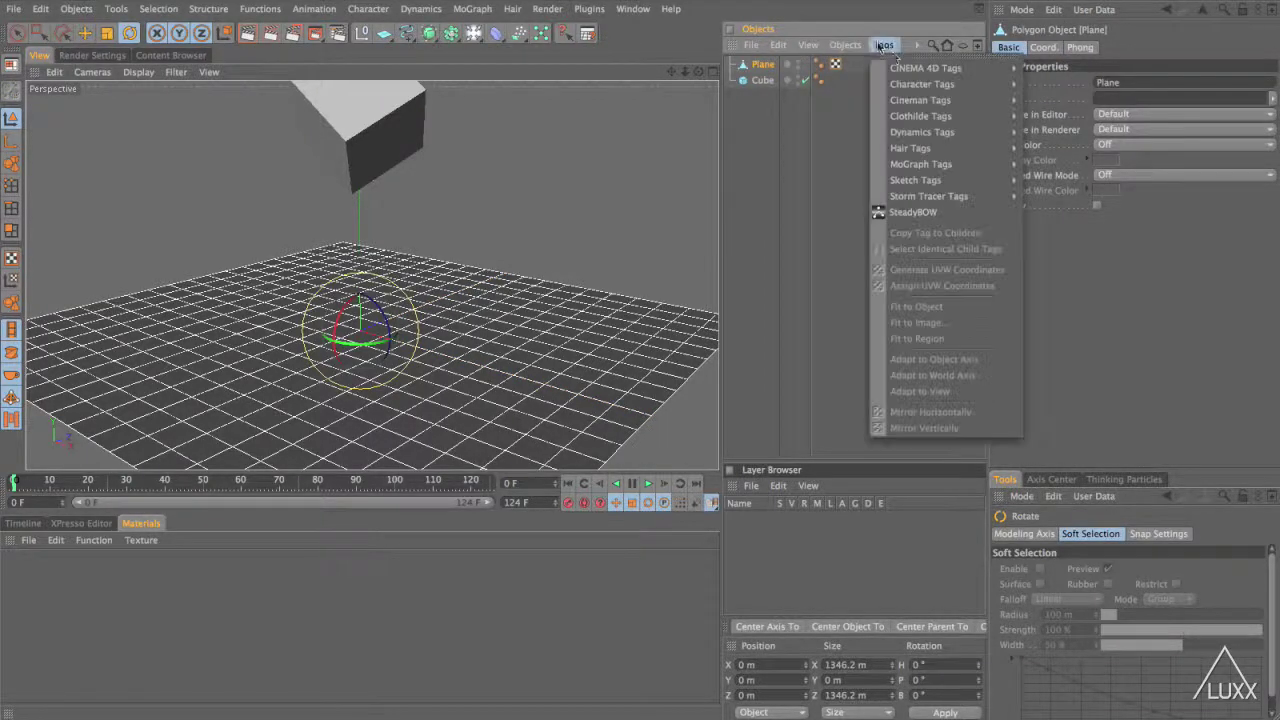
mouse_move(923, 117)
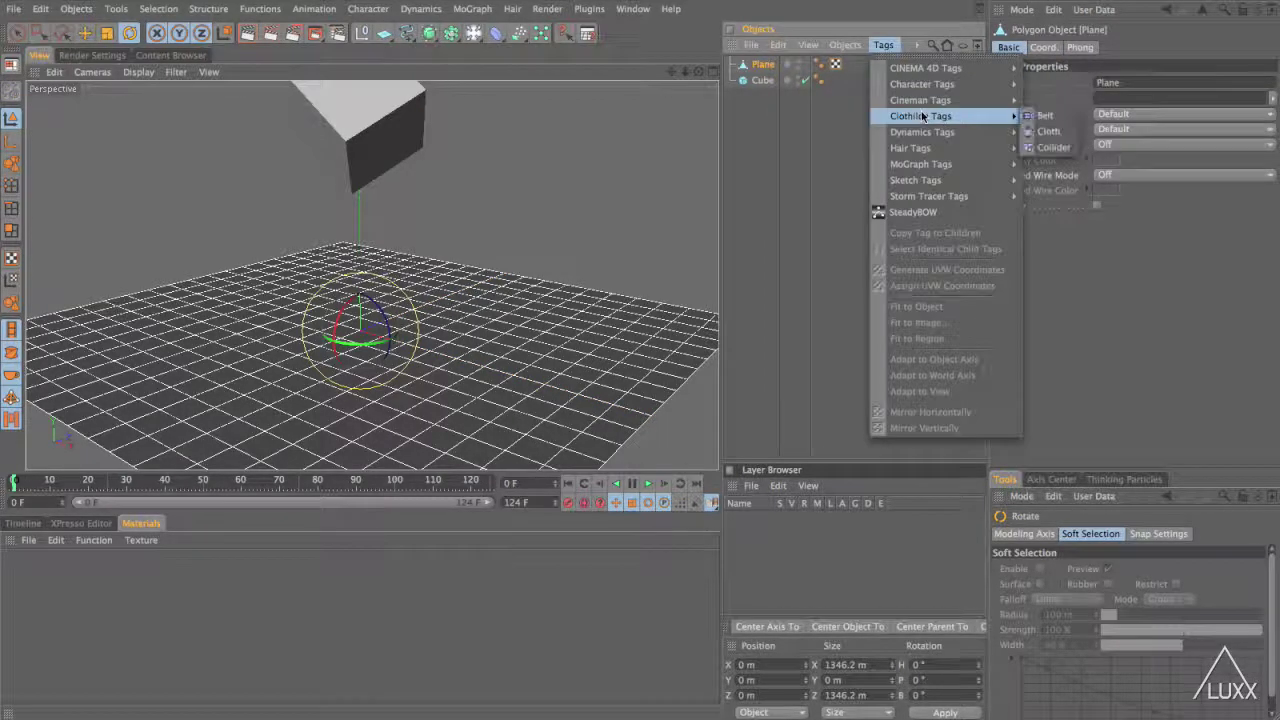
click(1050, 147)
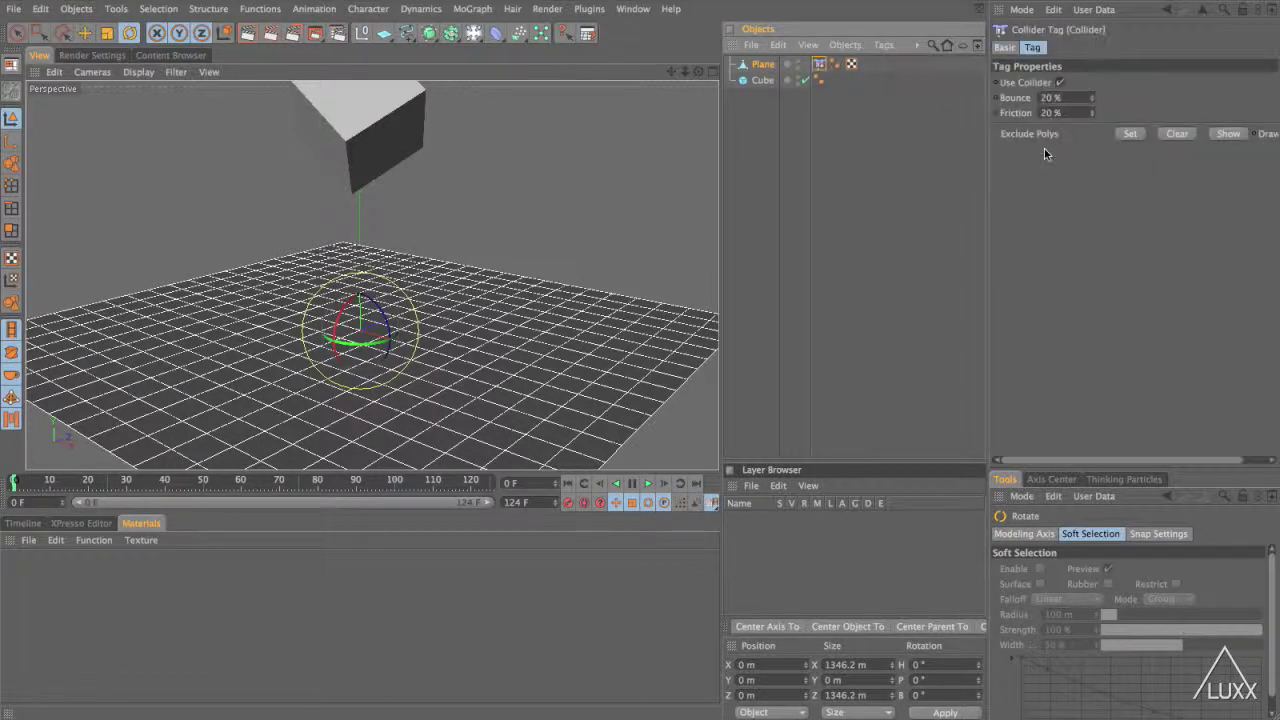
Set the cube's segments to 3 on every axis
click(760, 80)
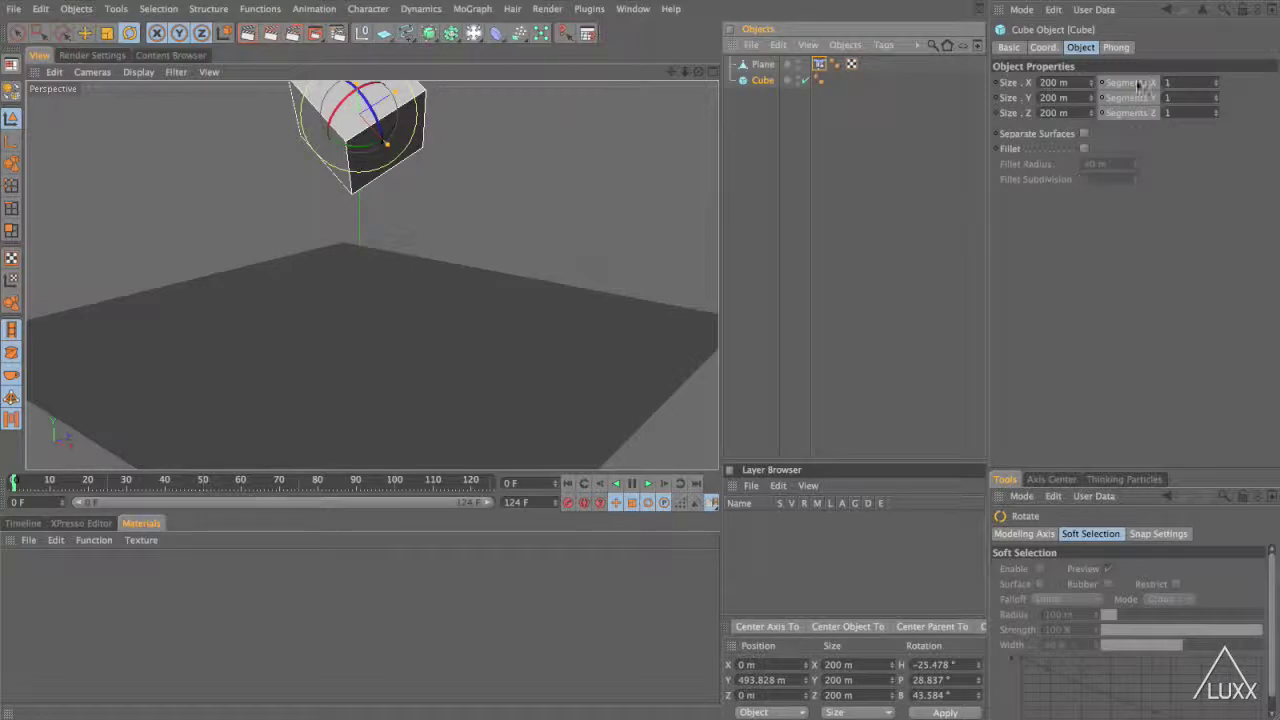
click(1226, 84)
click(1167, 83)
text(3)
key(Return)
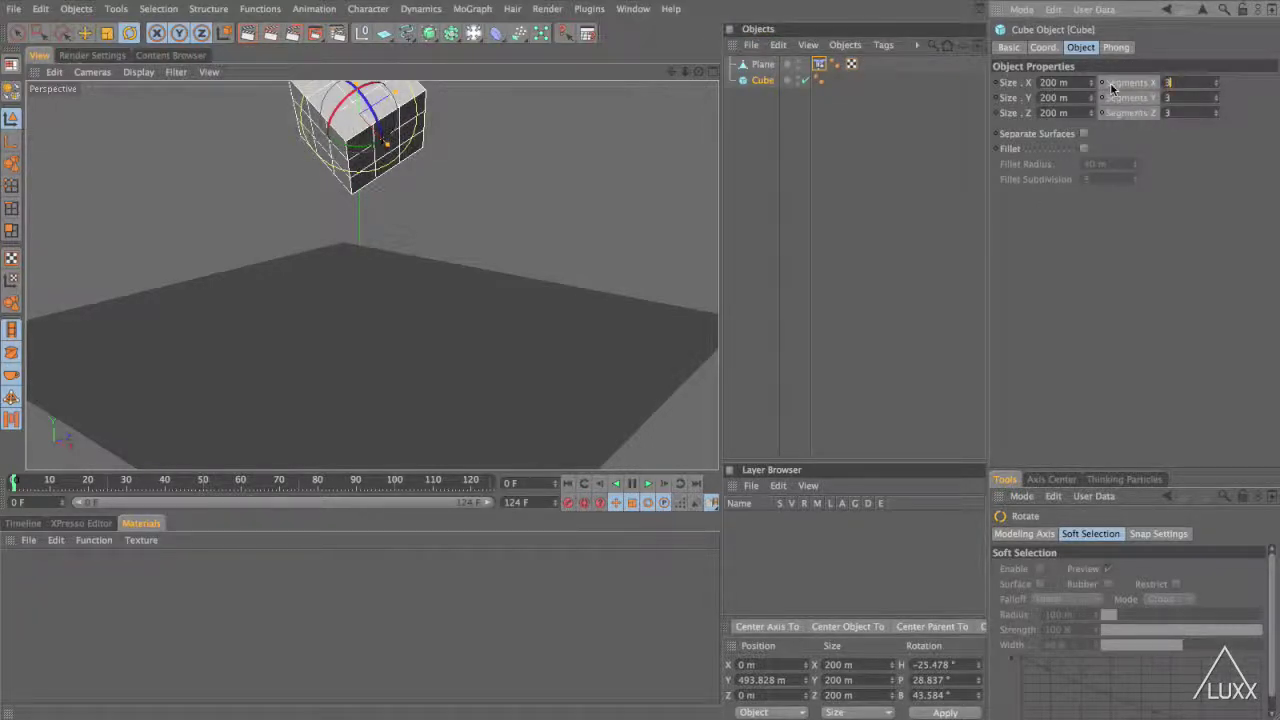
Make the cube editable and give it a Clothilde Cloth tag
click(759, 84)
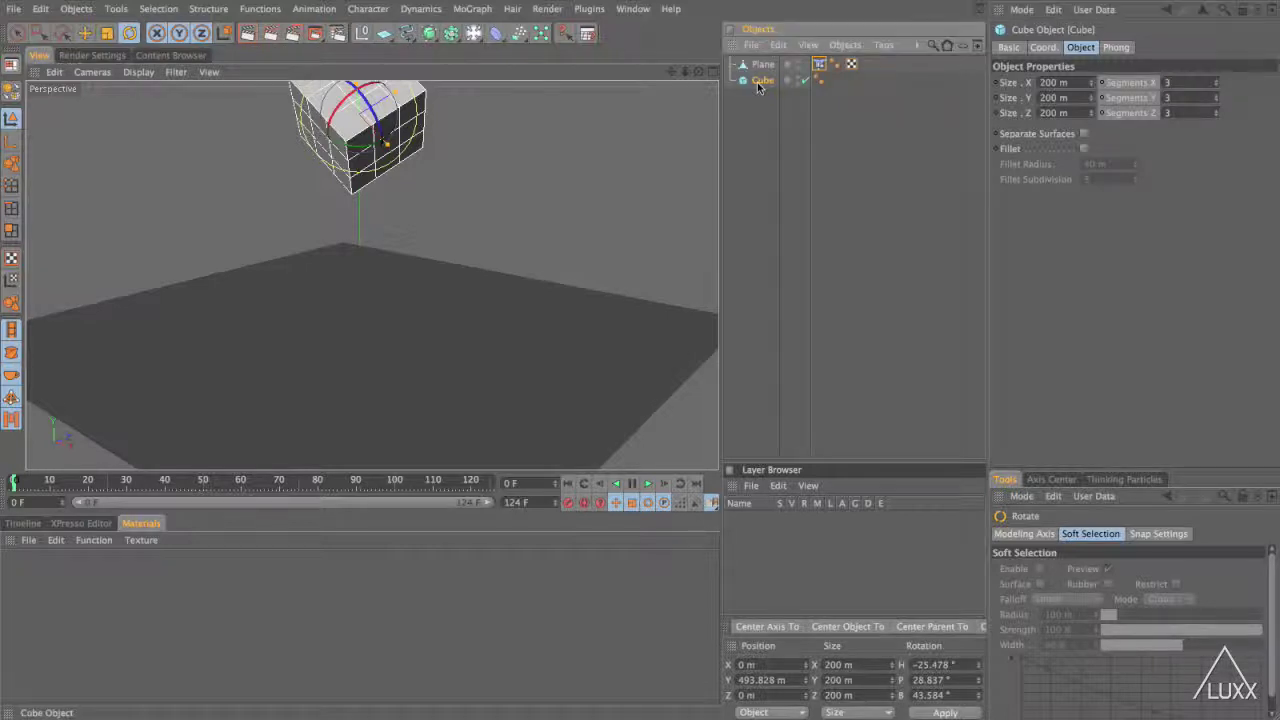
key(c)
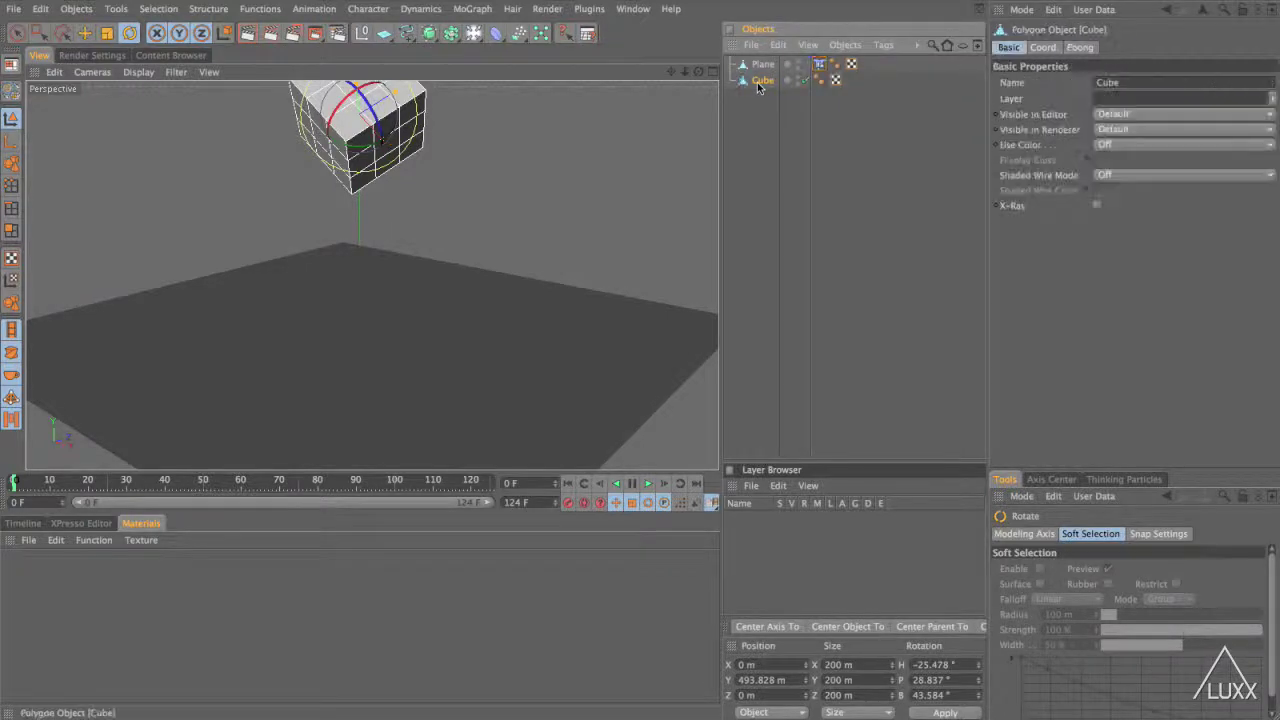
click(884, 45)
mouse_move(921, 116)
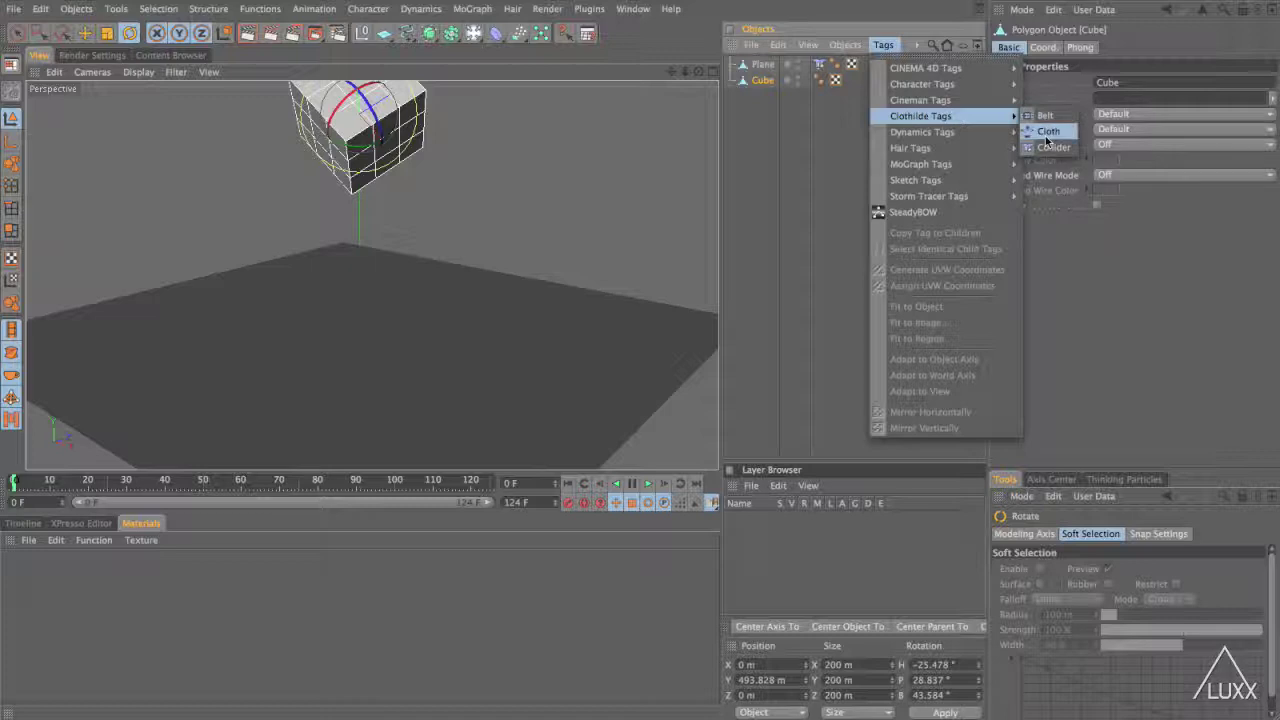
click(1047, 132)
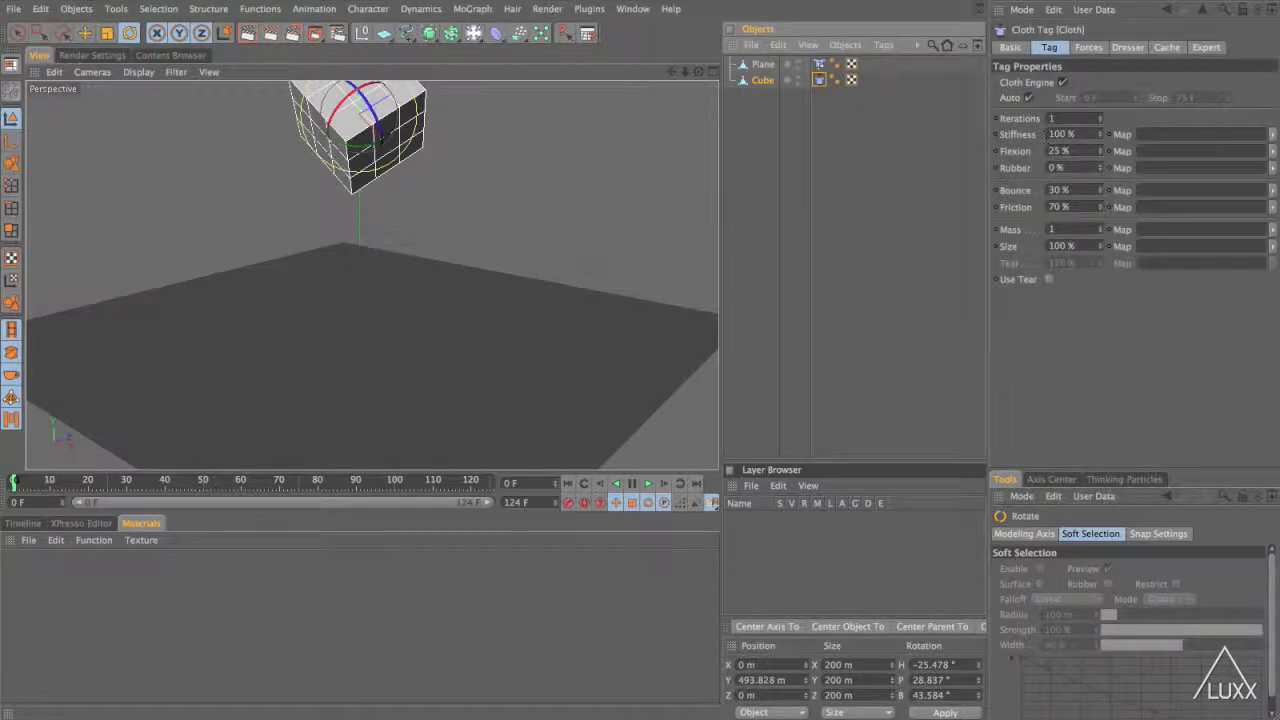
Set the cloth's Init State in the Dresser tab, then play, stop and rewind the simulation
click(1128, 47)
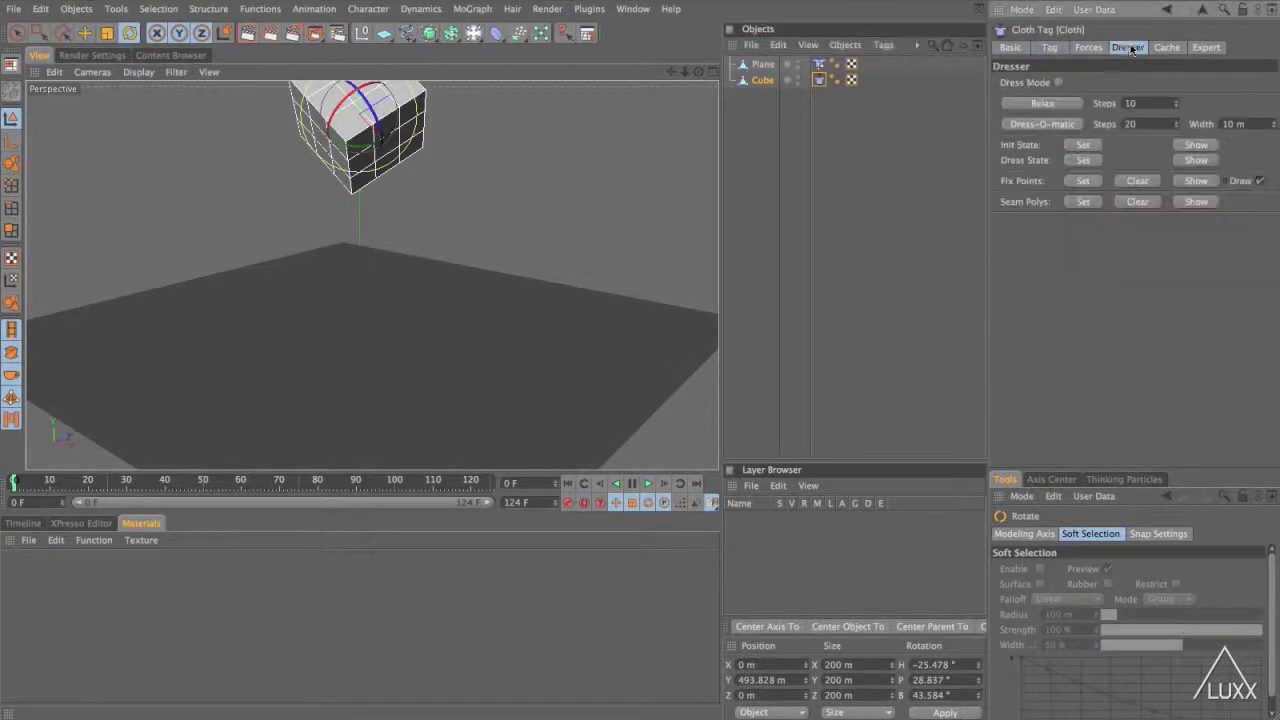
click(1084, 145)
click(648, 484)
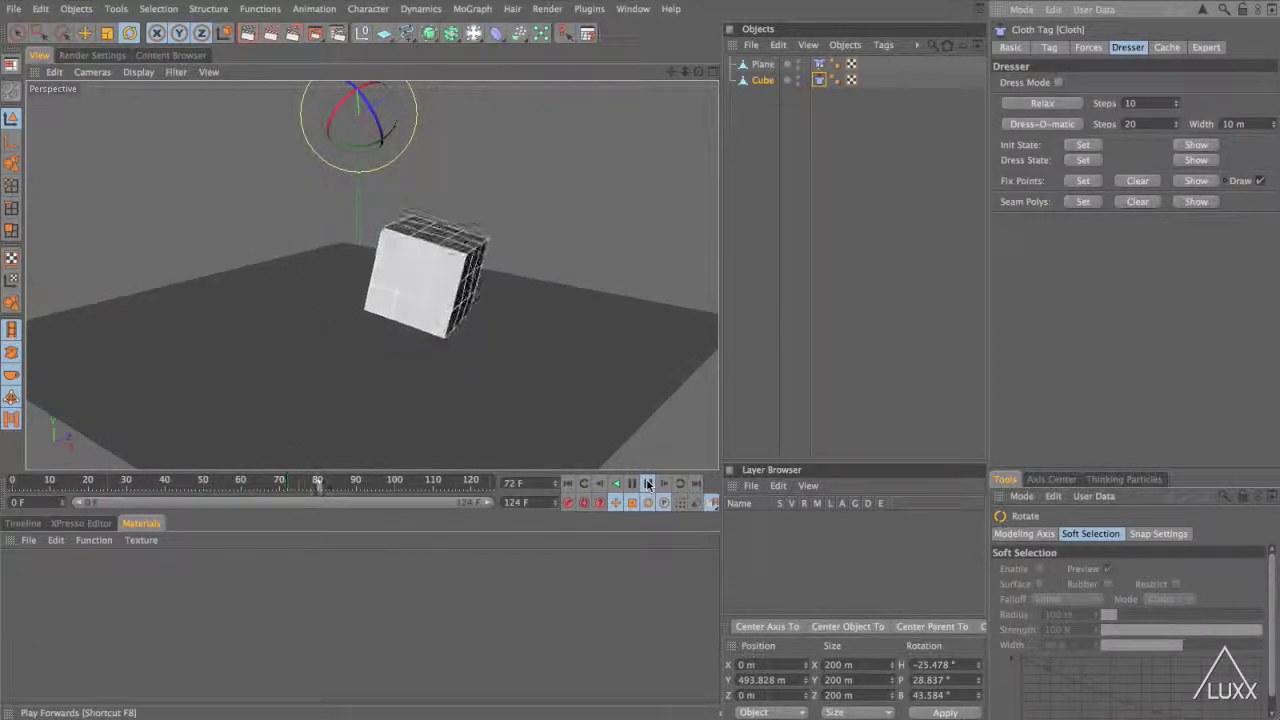
click(648, 484)
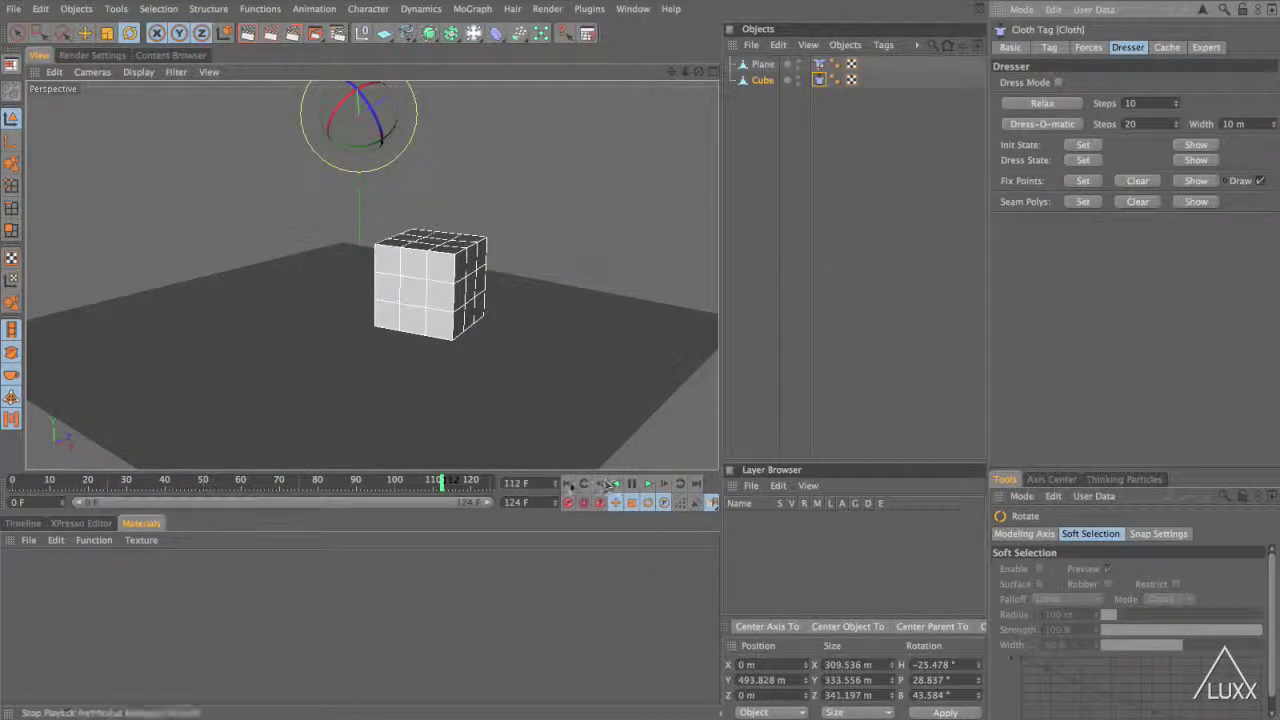
click(567, 484)
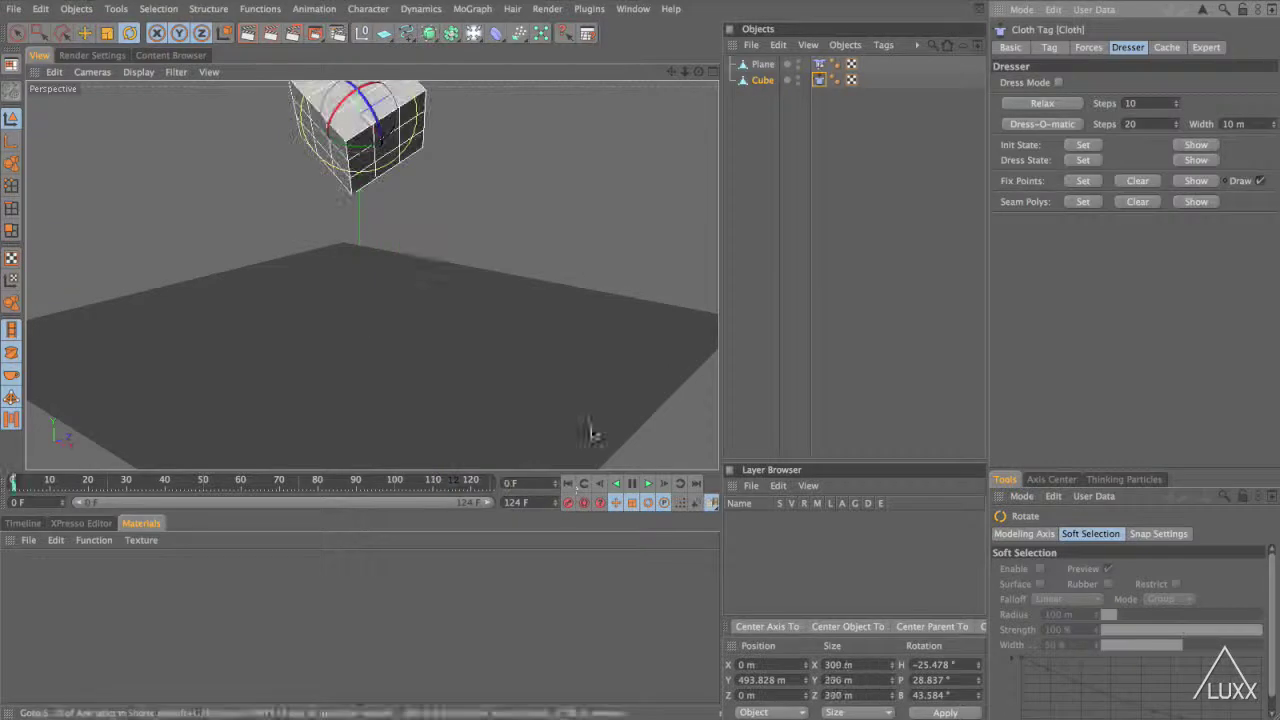
Set the Cloth tag's stiffness to 50%, flexion to 12.5% and bounce to 80%
click(818, 80)
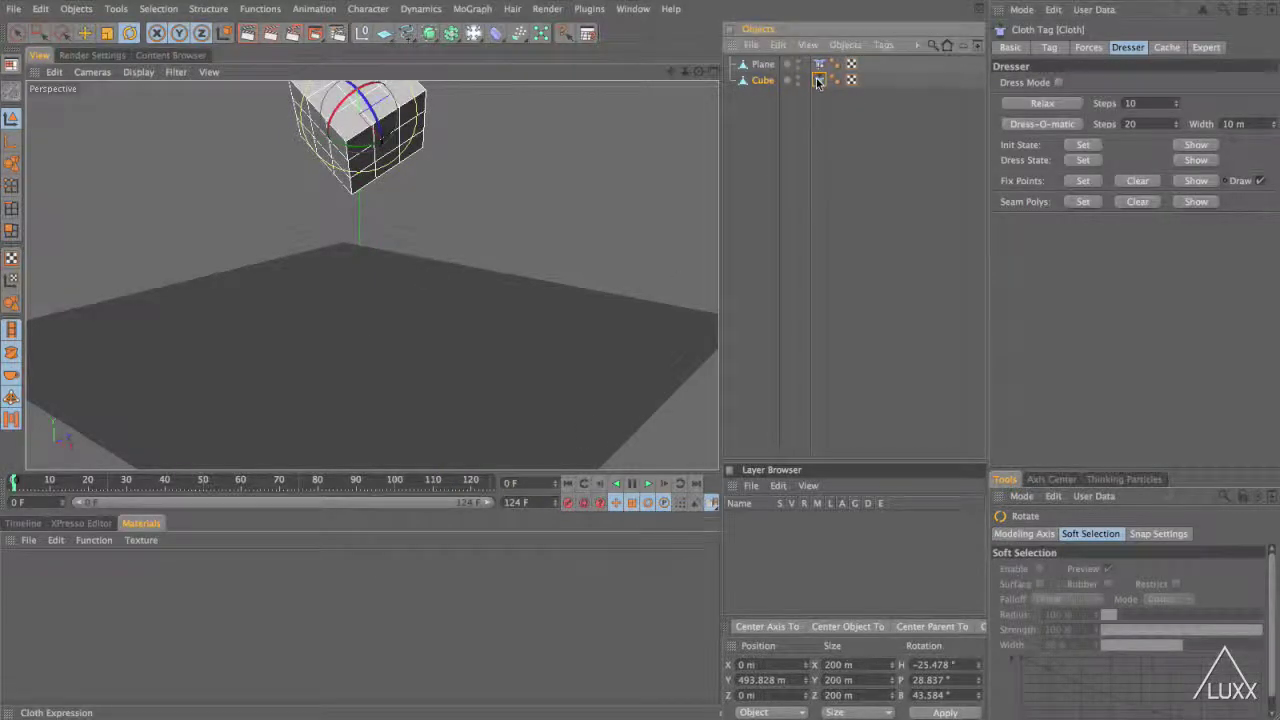
click(1050, 48)
click(1075, 134)
text(50)
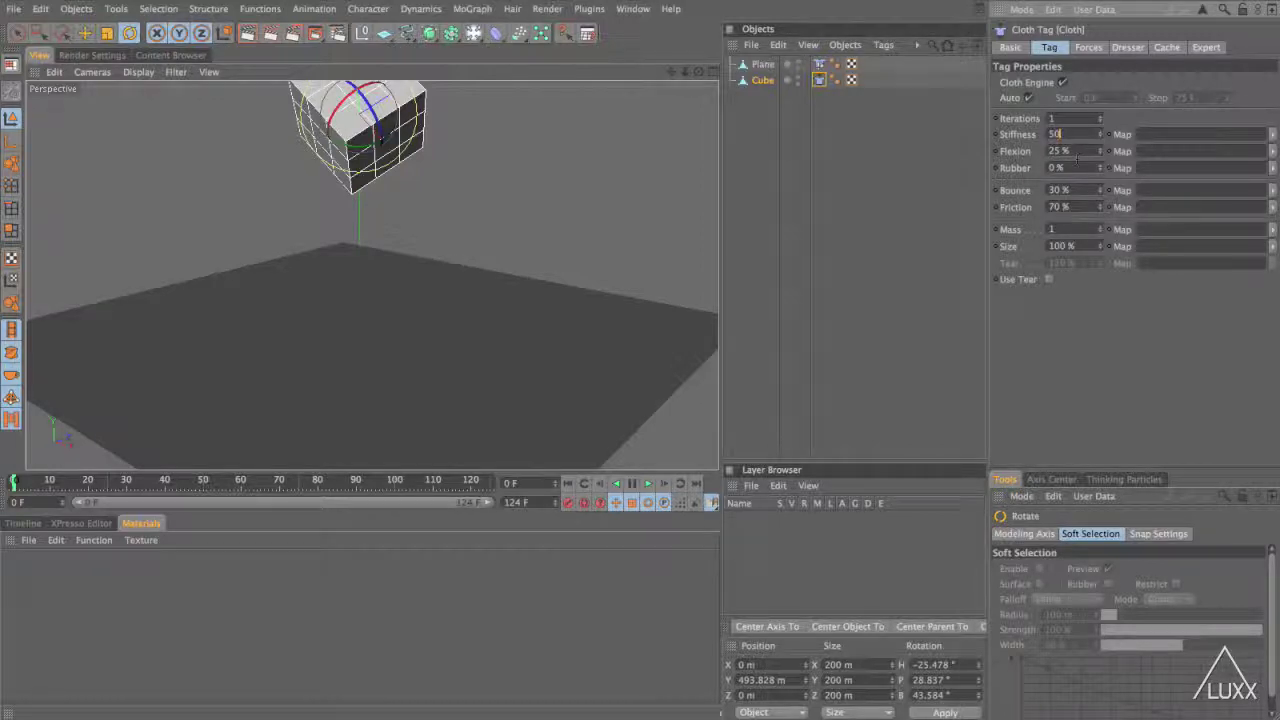
key(Tab)
text(12.5)
click(1075, 190)
text(80)
key(Return)
Set the Collider tag's bounce to 80% and replay the simulation
click(820, 65)
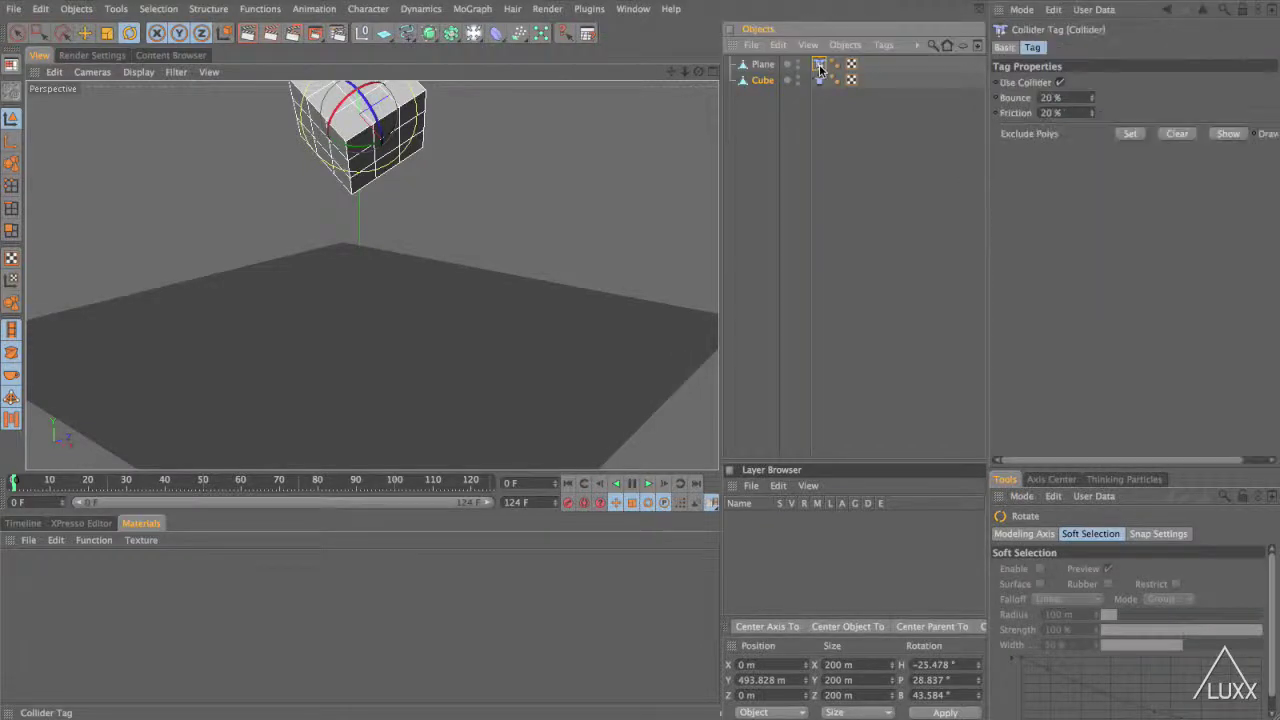
click(1060, 98)
text(80)
key(Return)
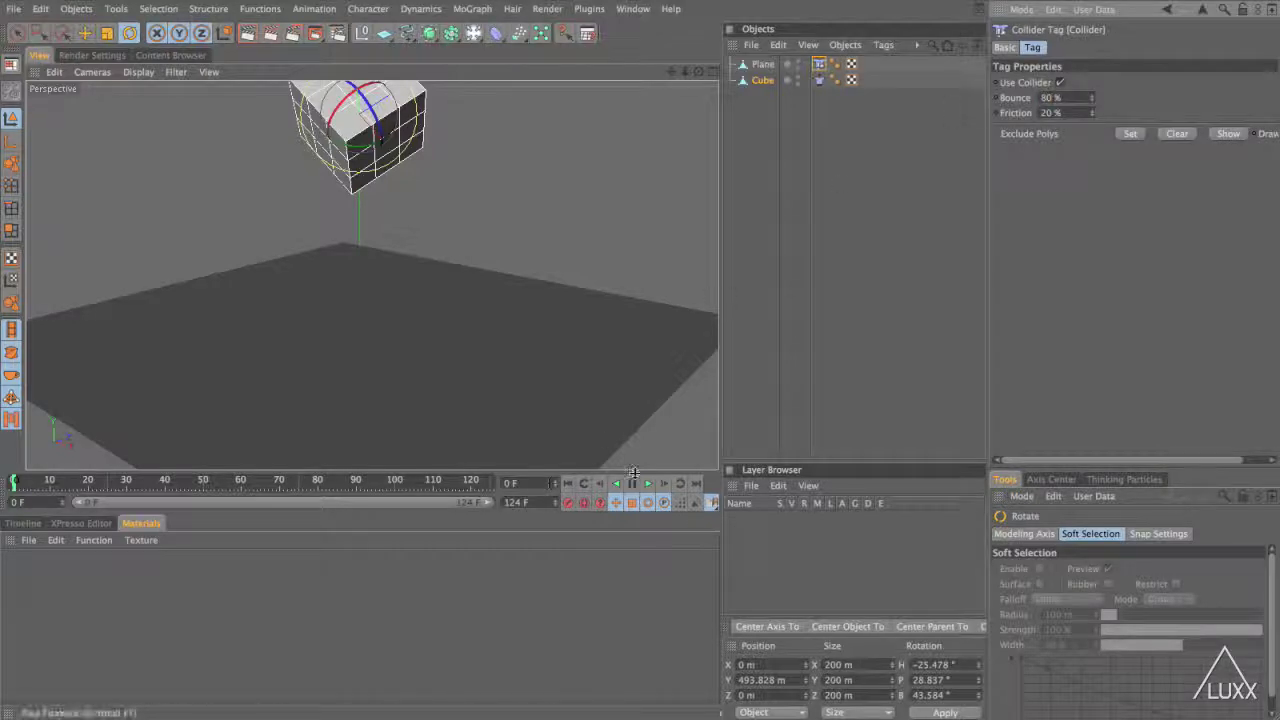
click(647, 483)
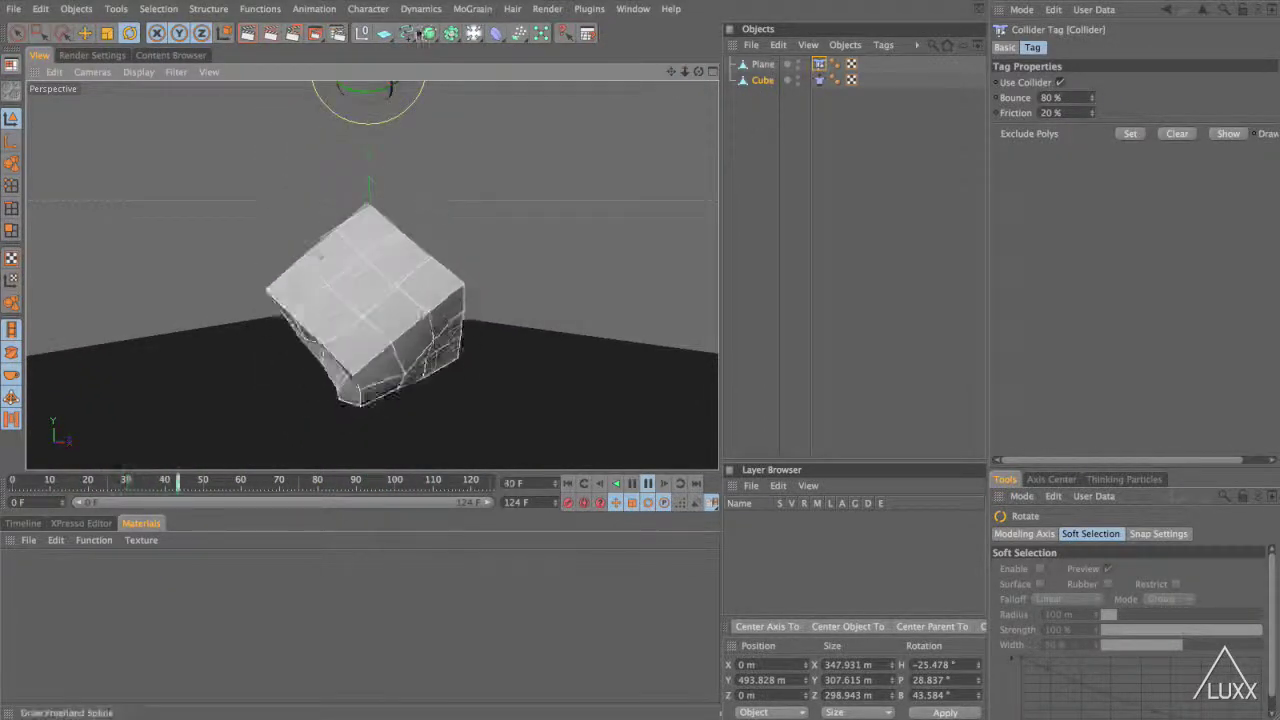
Add a HyperNURBS object, then rewind the cloth fall to frame 0 and stop playback
alt+click(429, 33)
click(757, 260)
click(565, 486)
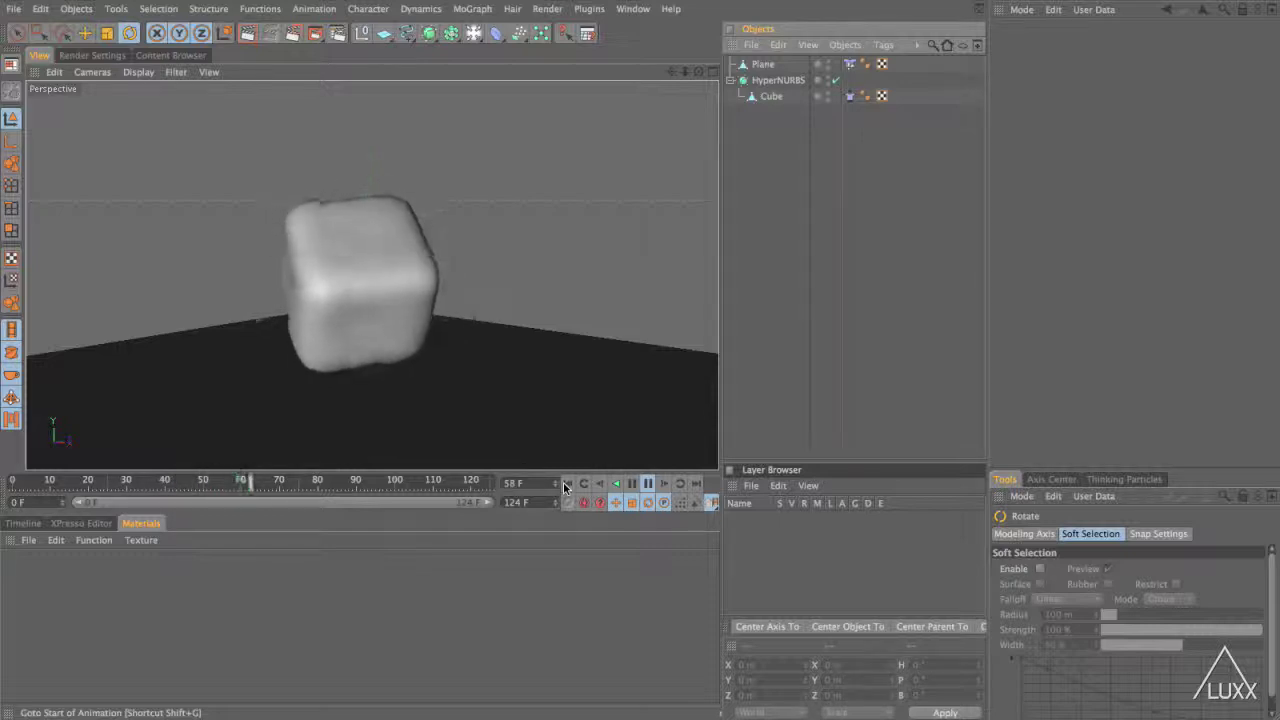
click(565, 486)
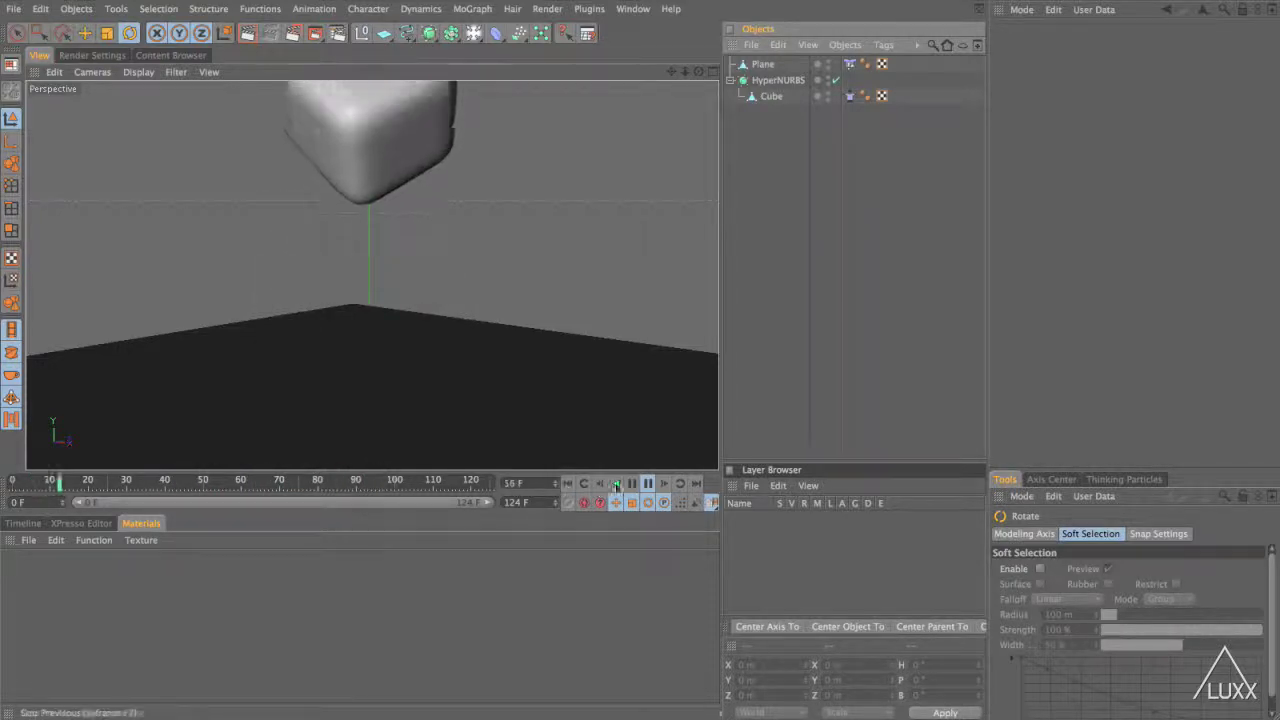
click(647, 483)
click(567, 483)
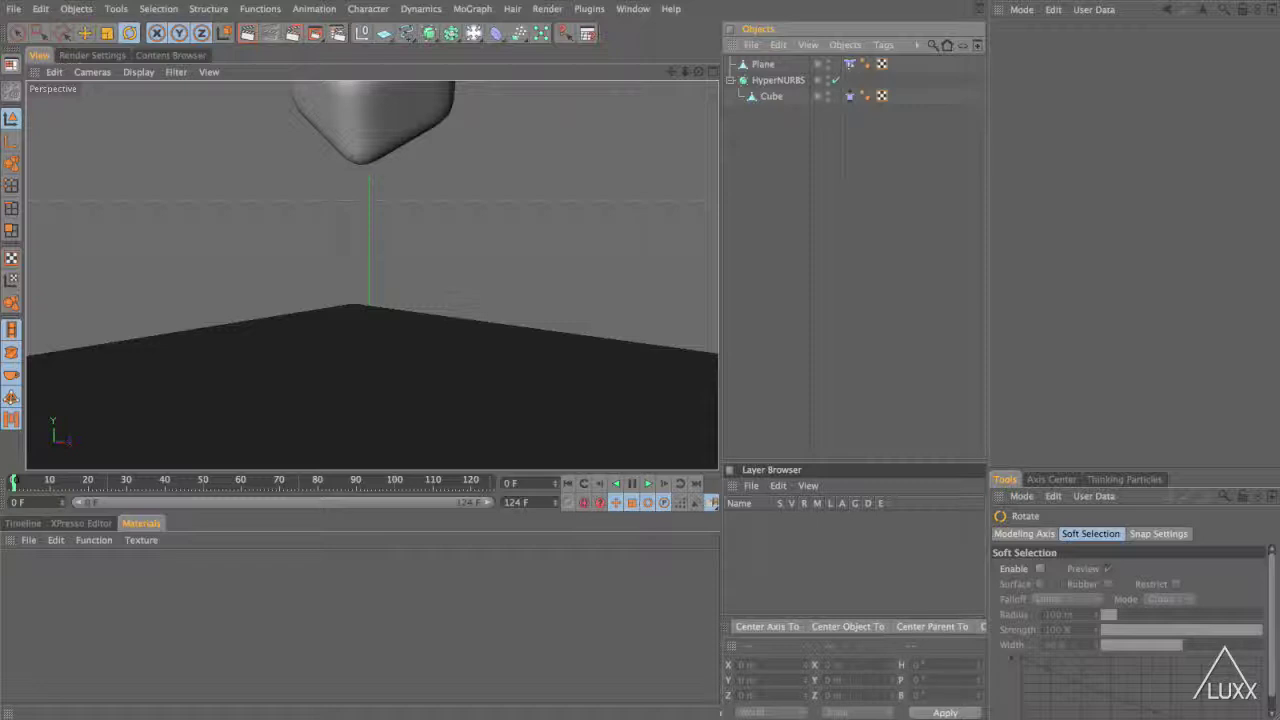
Calculate the Cloth tag's cache and scrub the timeline to check the cached fall
click(849, 95)
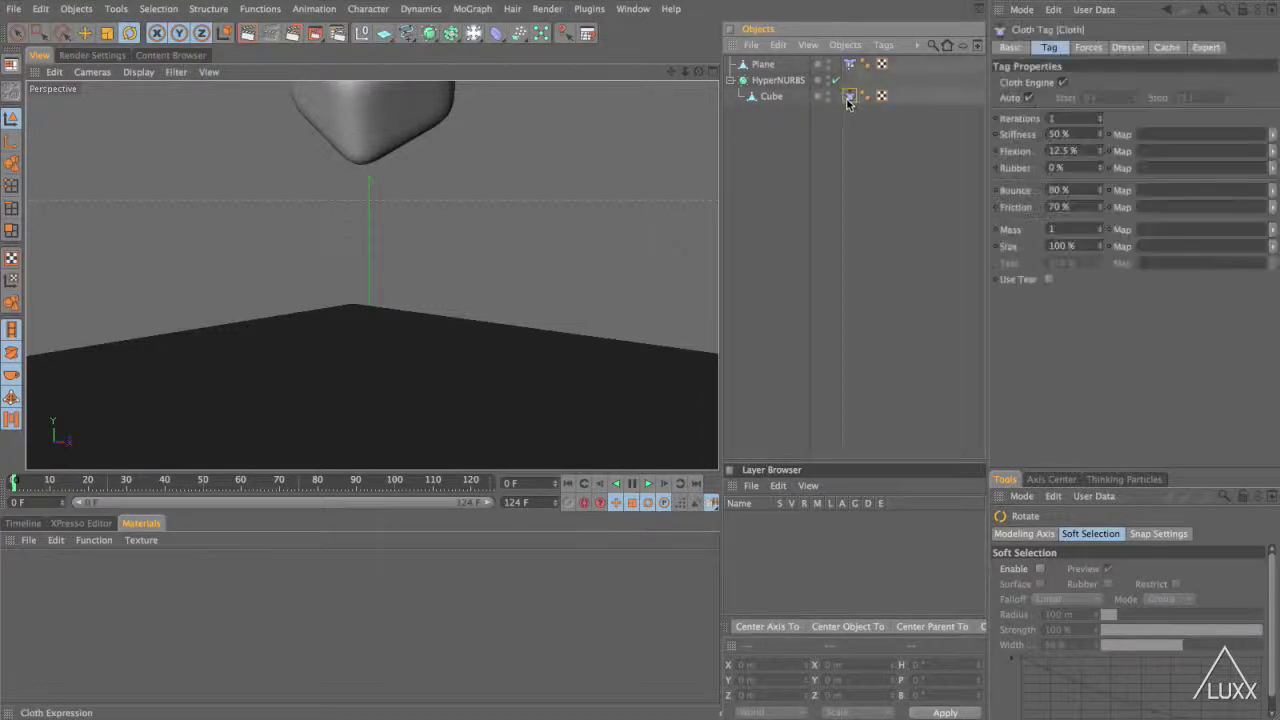
click(1163, 50)
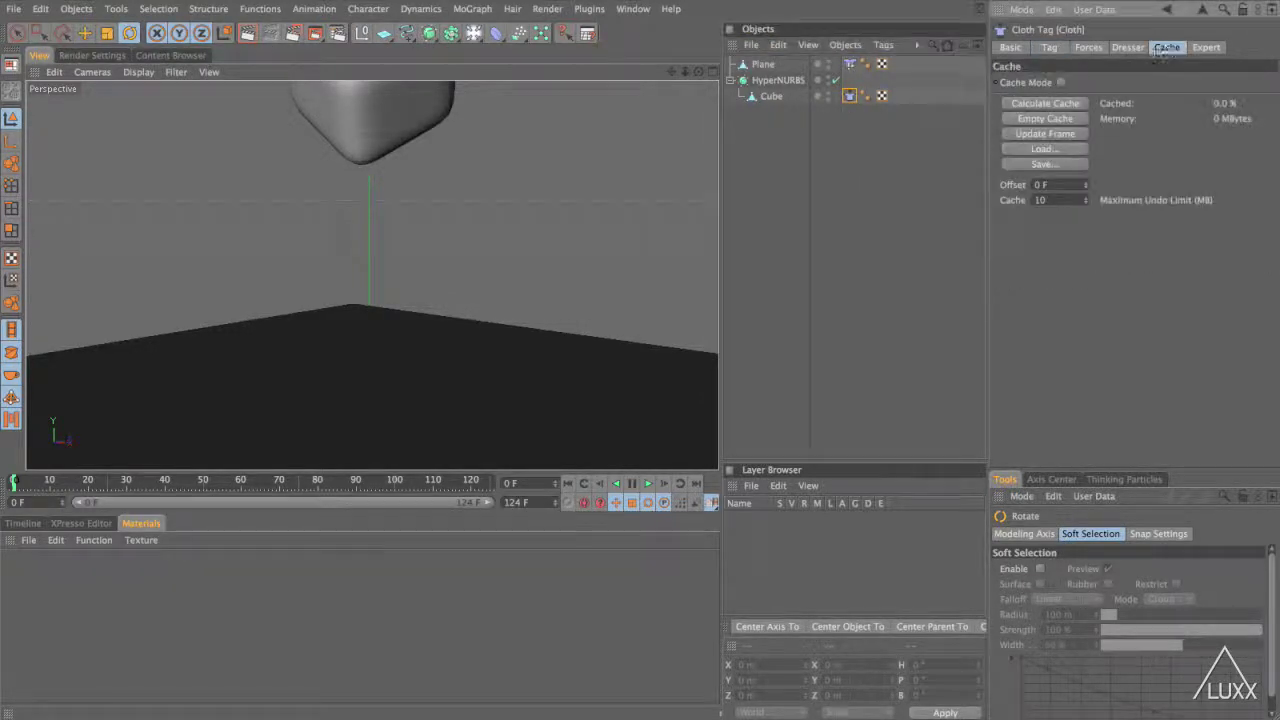
click(1045, 102)
drag(78, 487, 13, 483)
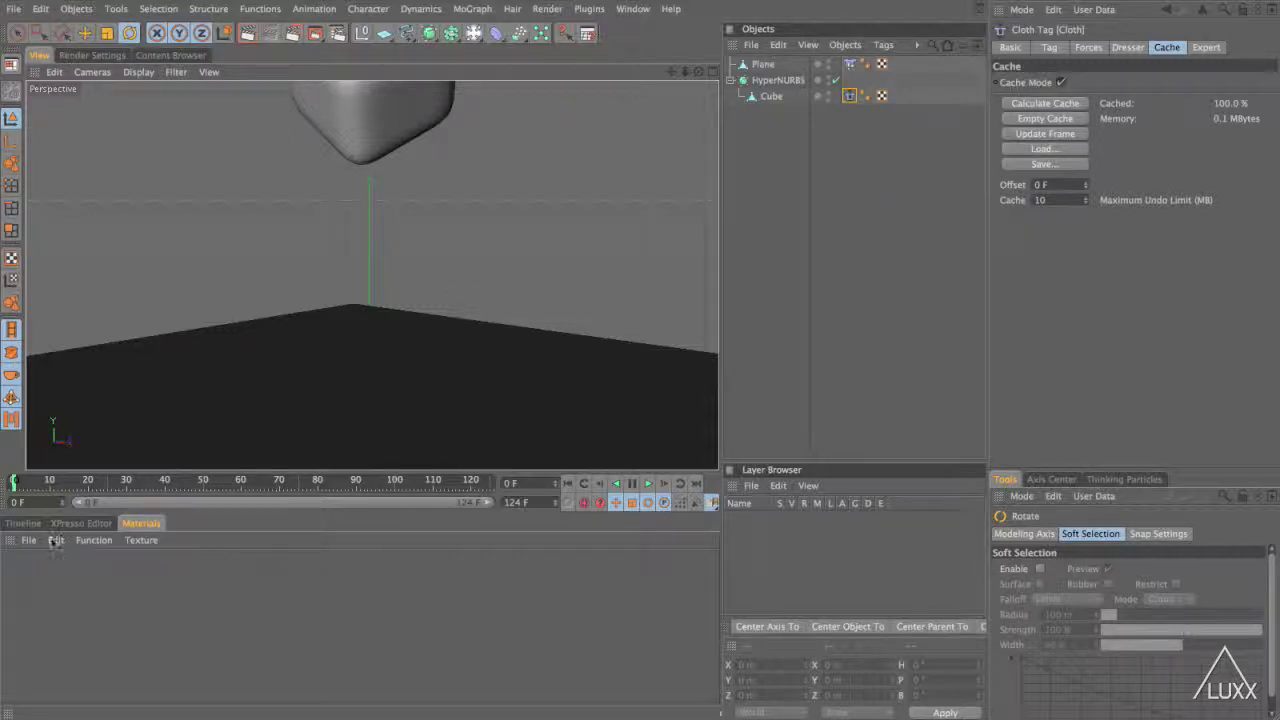
In the Timeline, turn off Automatic Mode and Show Animated, then add the Cube's tracks
click(23, 523)
click(47, 558)
click(218, 558)
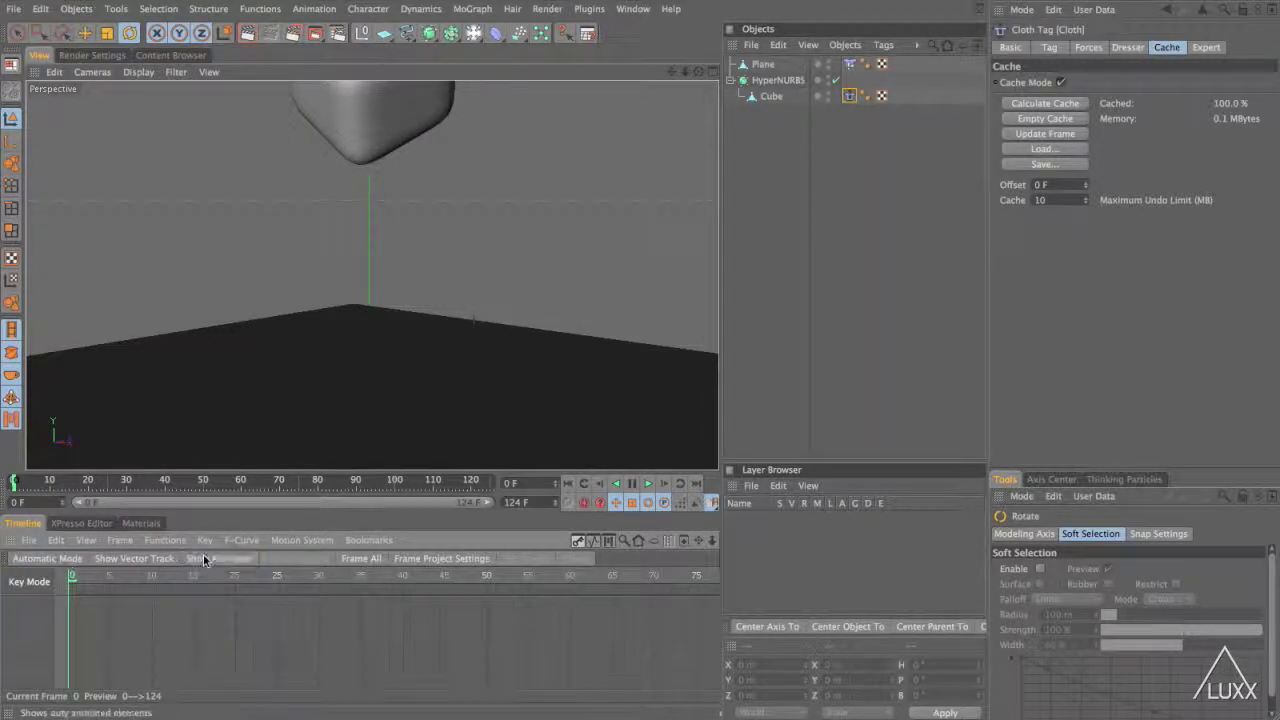
click(778, 98)
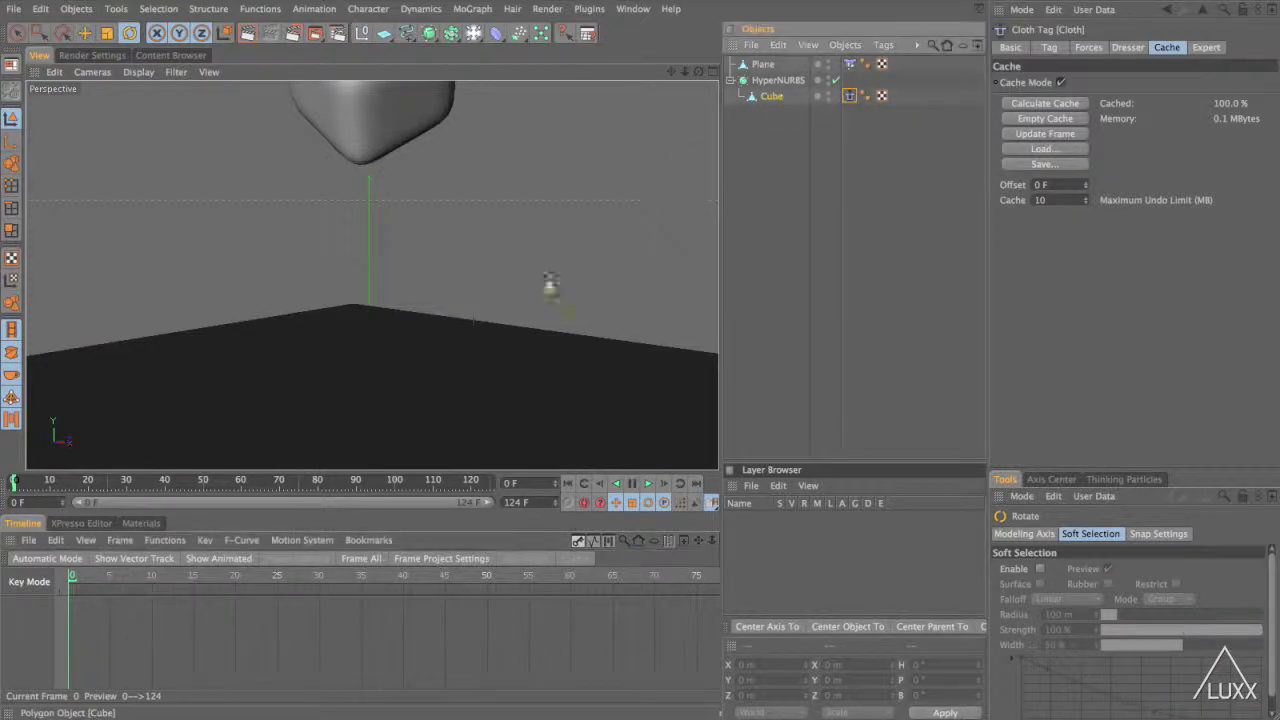
drag(38, 612, 34, 614)
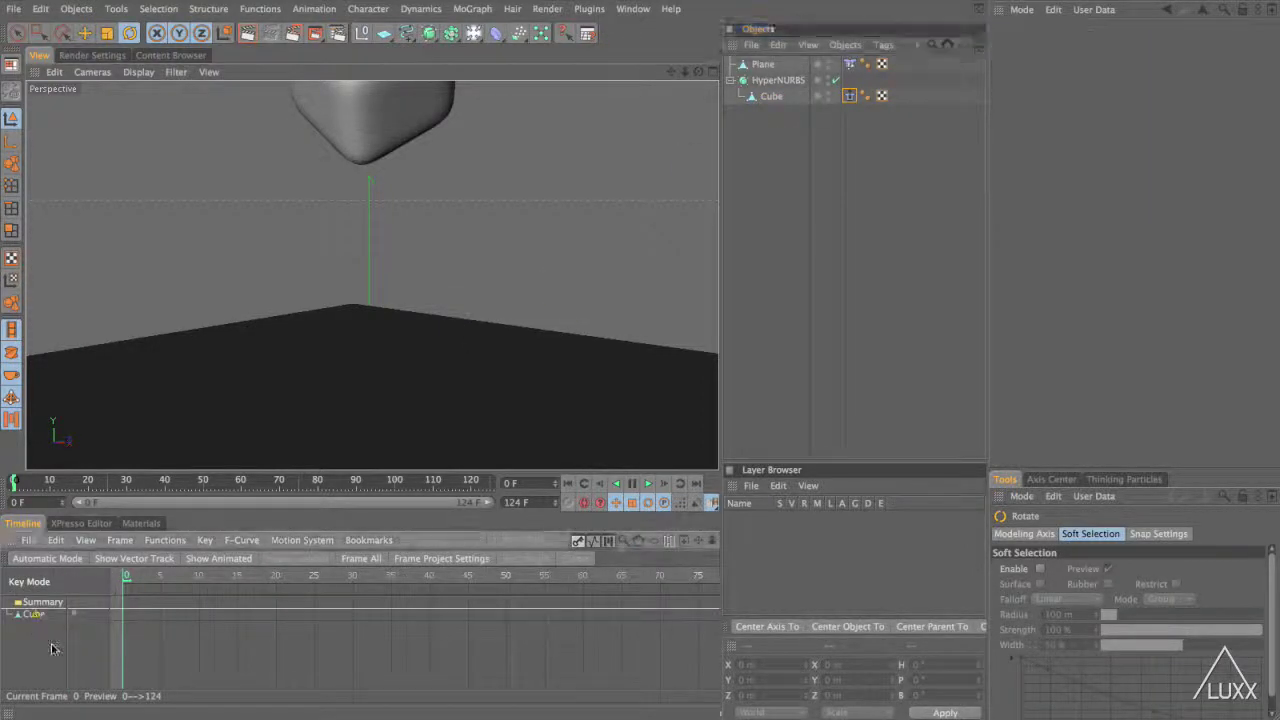
Open the Bake Objects dialog from the Timeline's Functions menu
click(157, 541)
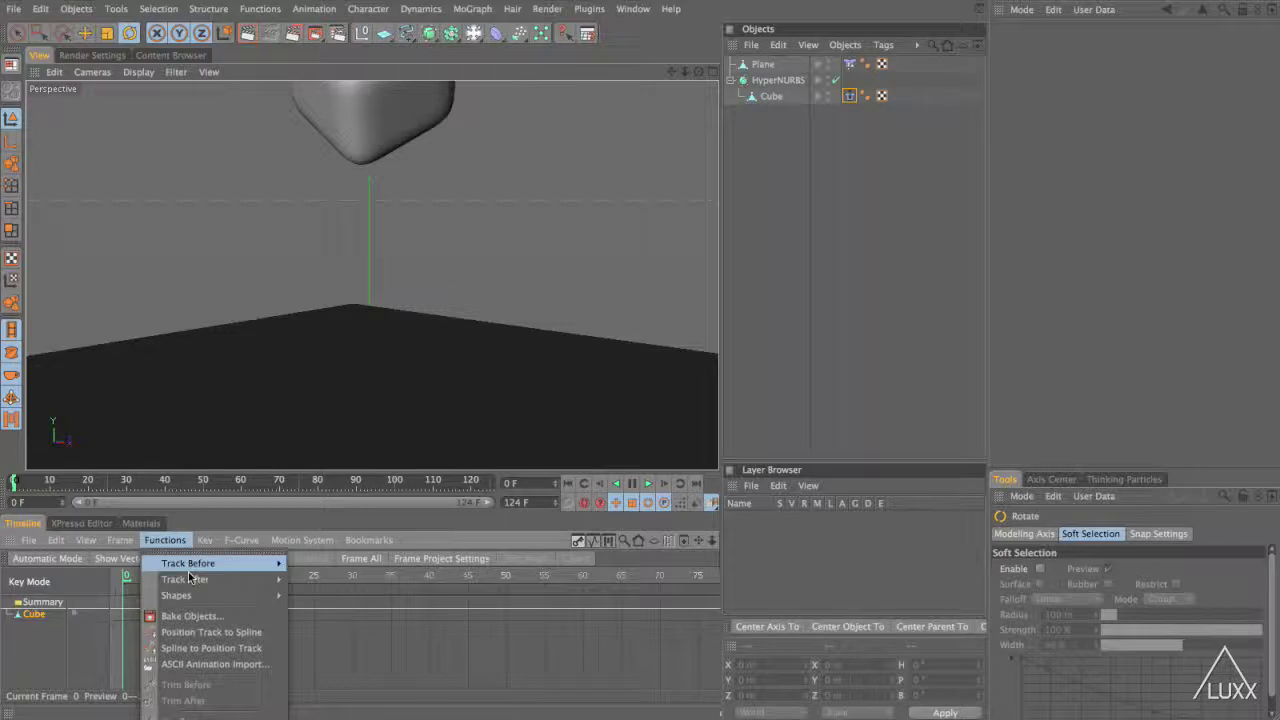
click(192, 616)
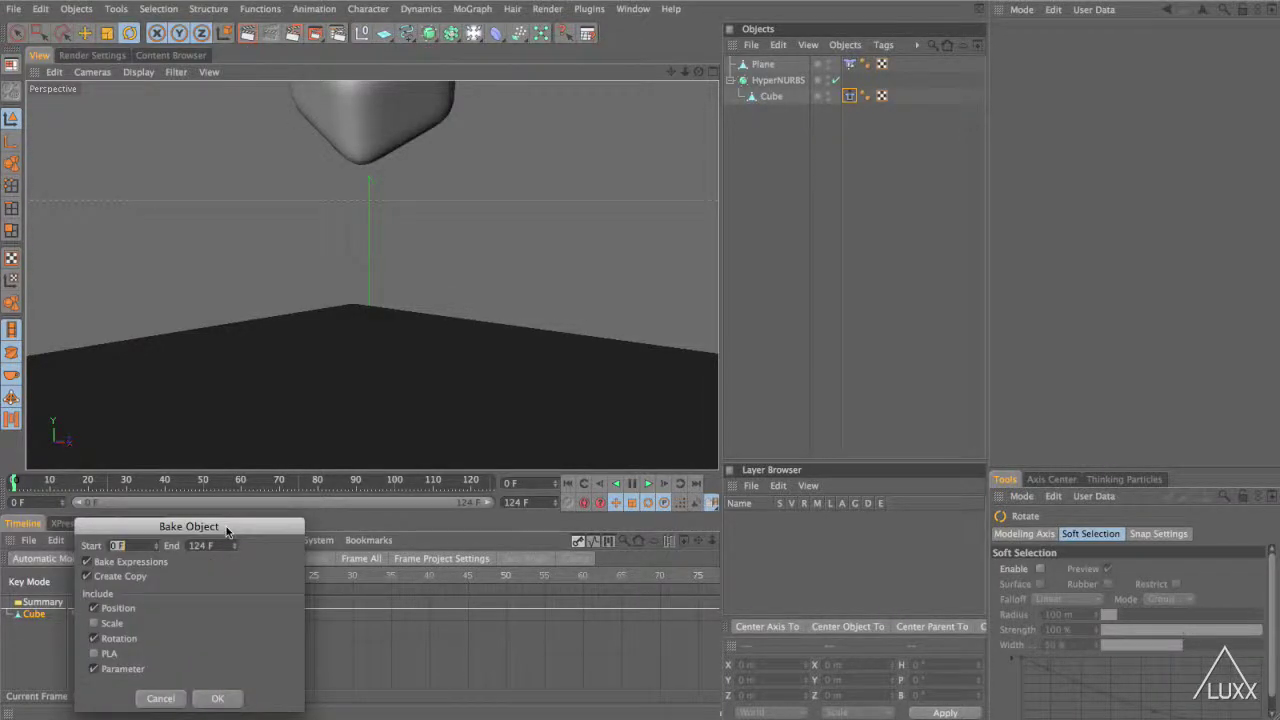
drag(226, 531, 424, 131)
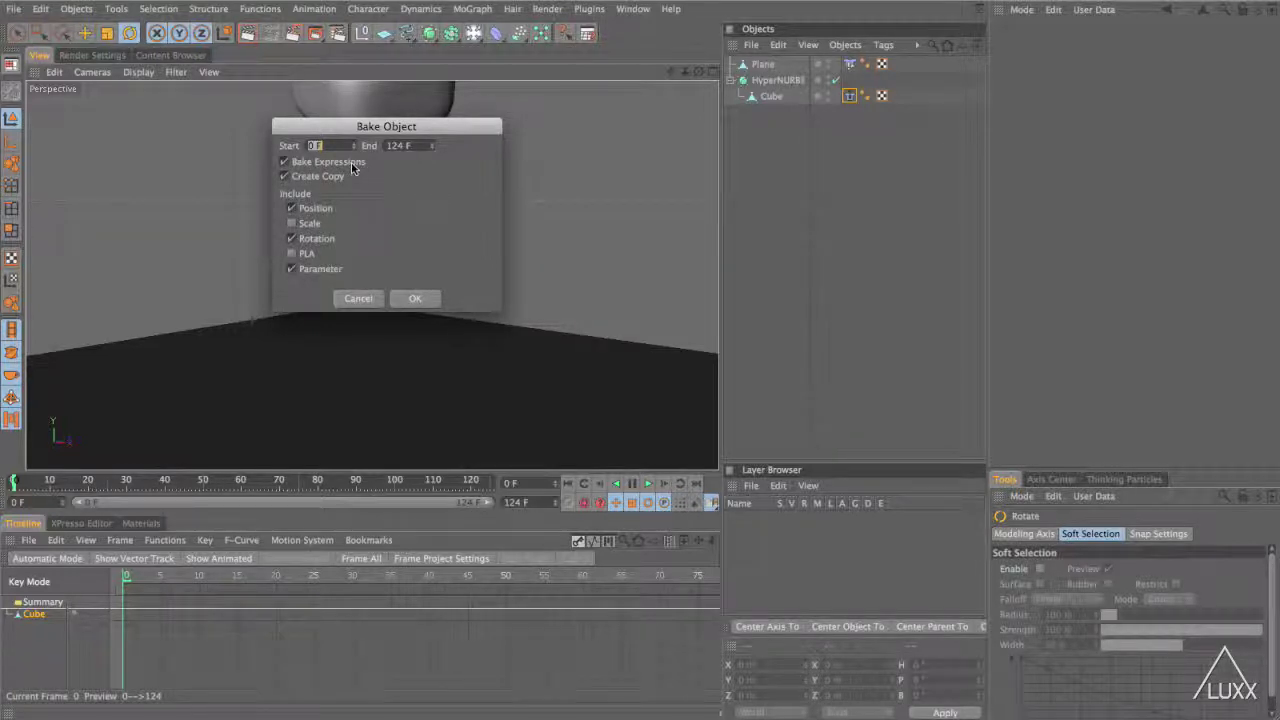
Bake with only PLA checked (no Position, Rotation, Parameter), then move the original cube out of HyperNURBS
click(291, 208)
click(291, 236)
click(292, 240)
click(292, 269)
click(412, 298)
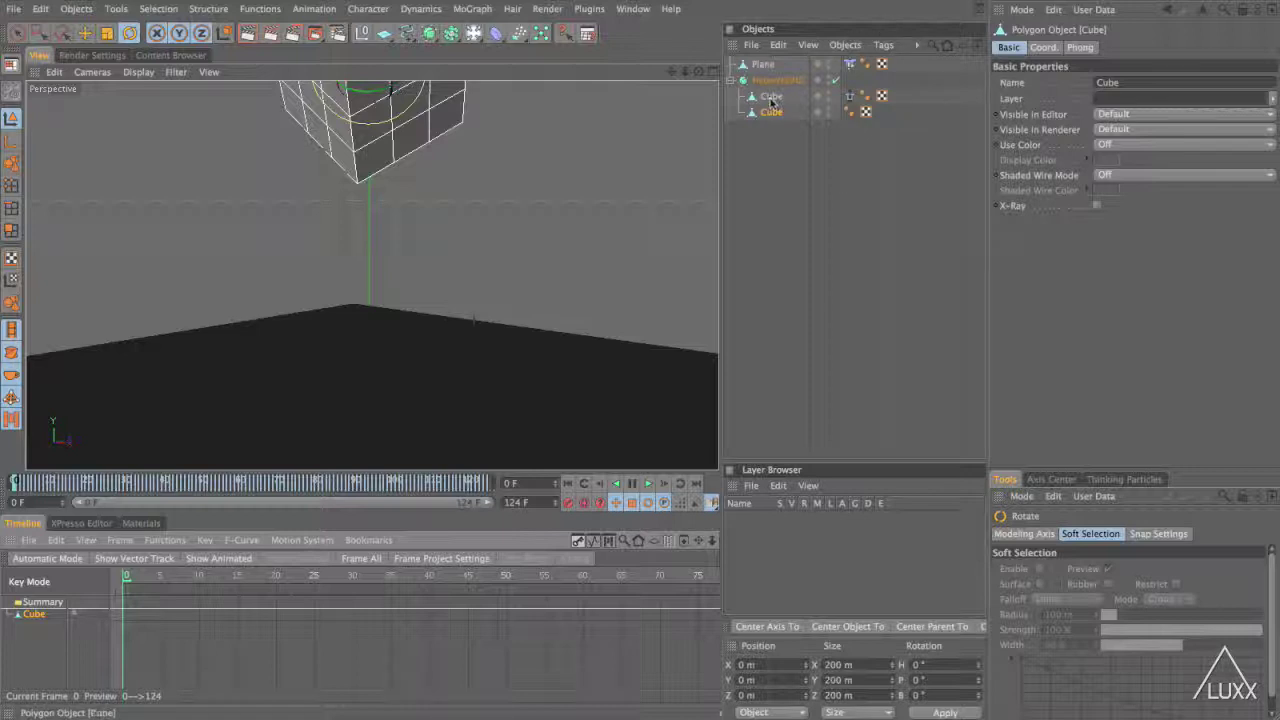
drag(772, 100, 780, 157)
Hide the original cube, select the baked Cube, and preview its animation in the Timeline
ctrl+double_click(827, 113)
click(770, 99)
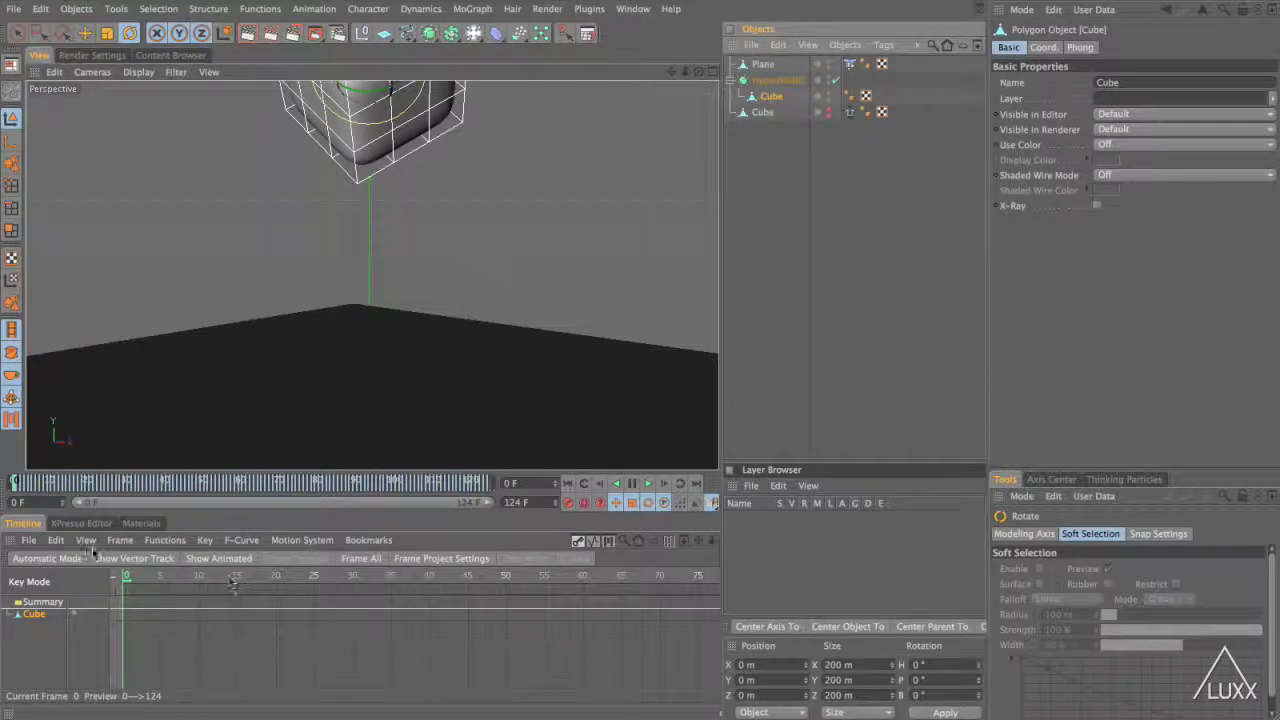
click(46, 558)
click(218, 558)
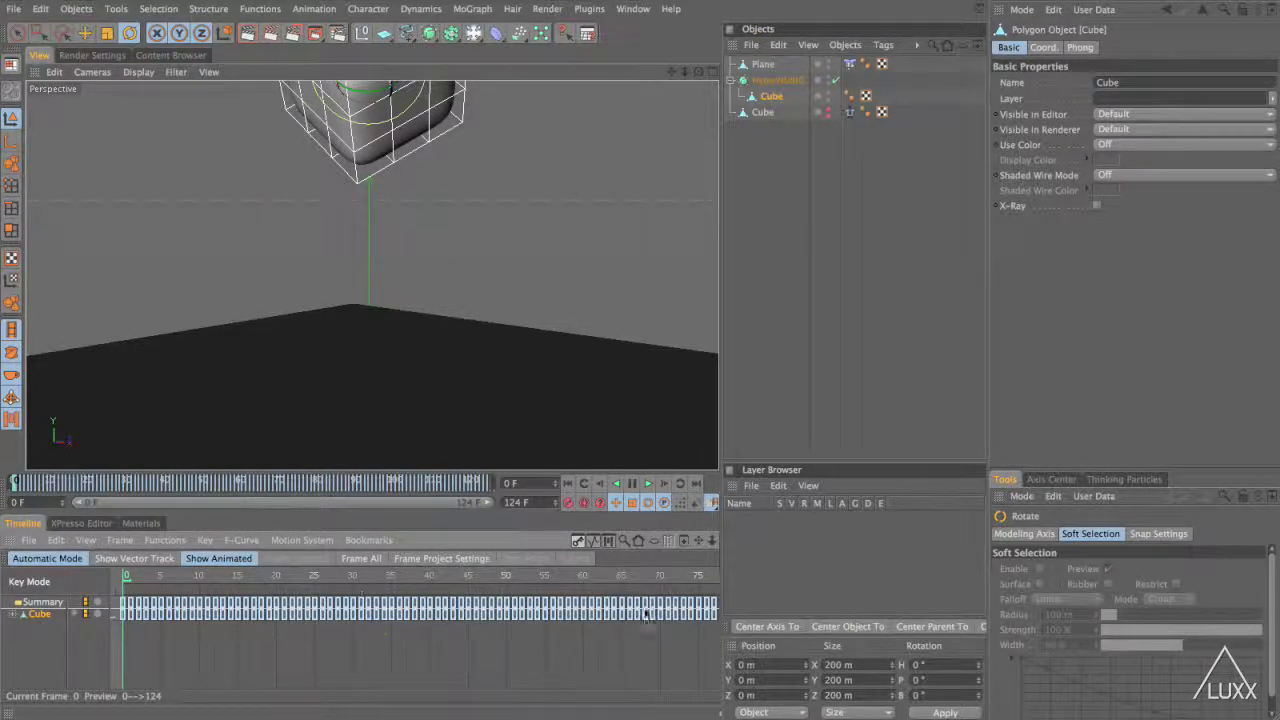
key(F8)
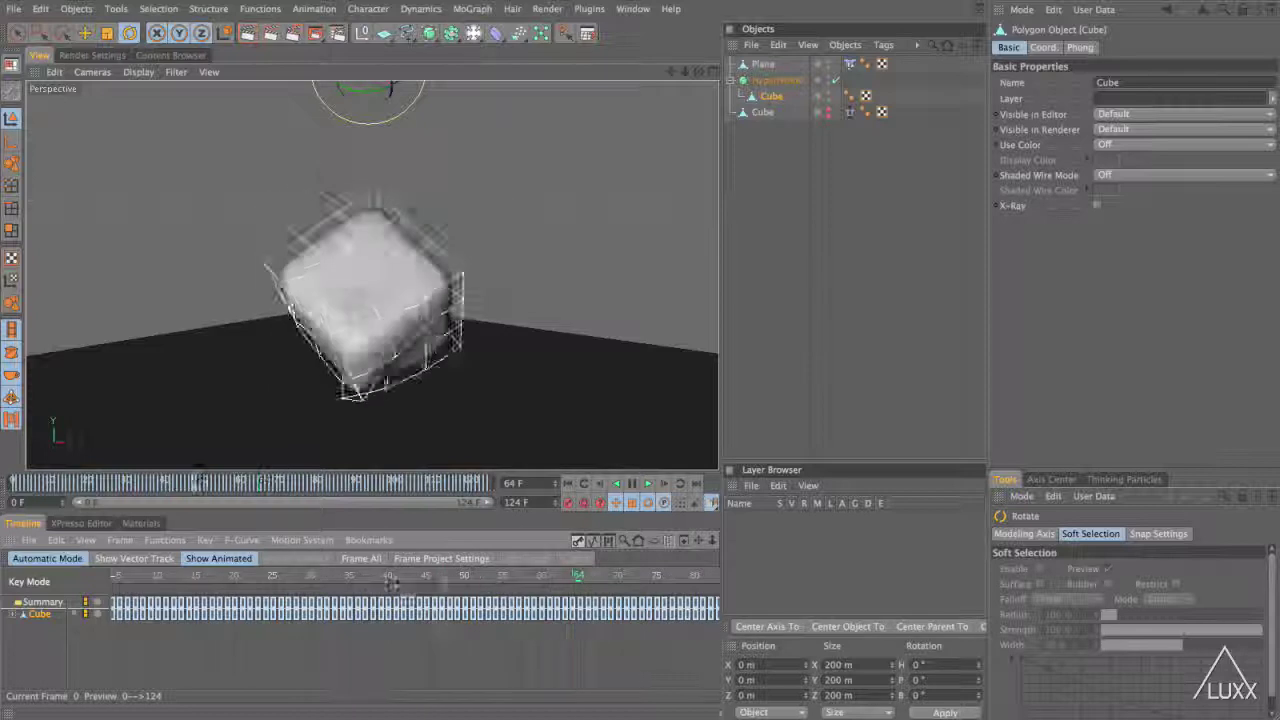
click(124, 577)
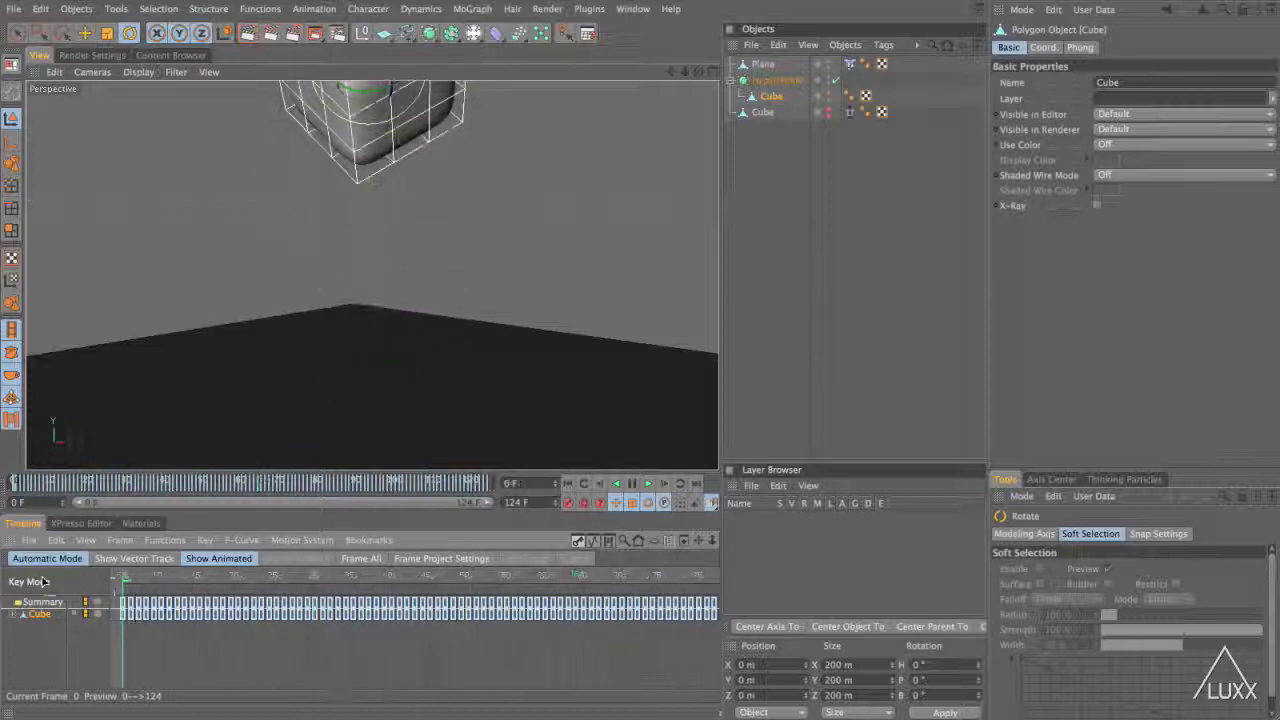
Set the project end frame to 700, frame the full range, and select all Cube keys
click(532, 504)
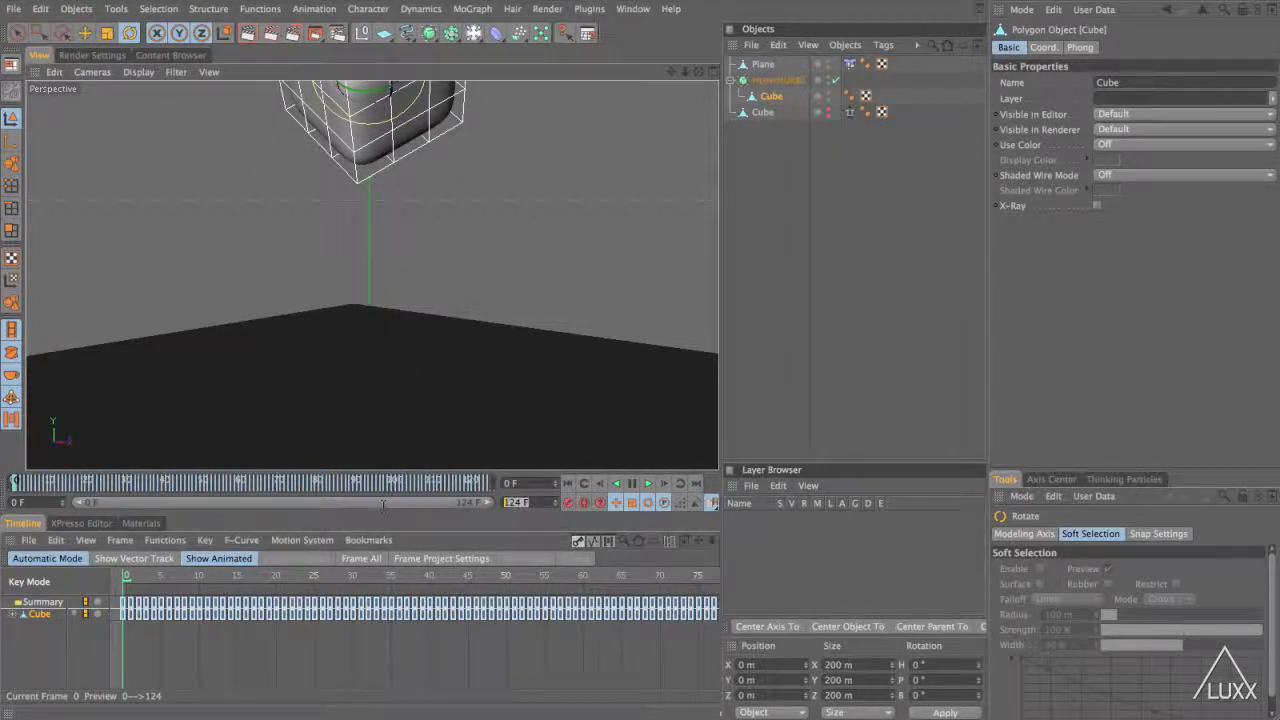
text(1)
text(00)
key(Return)
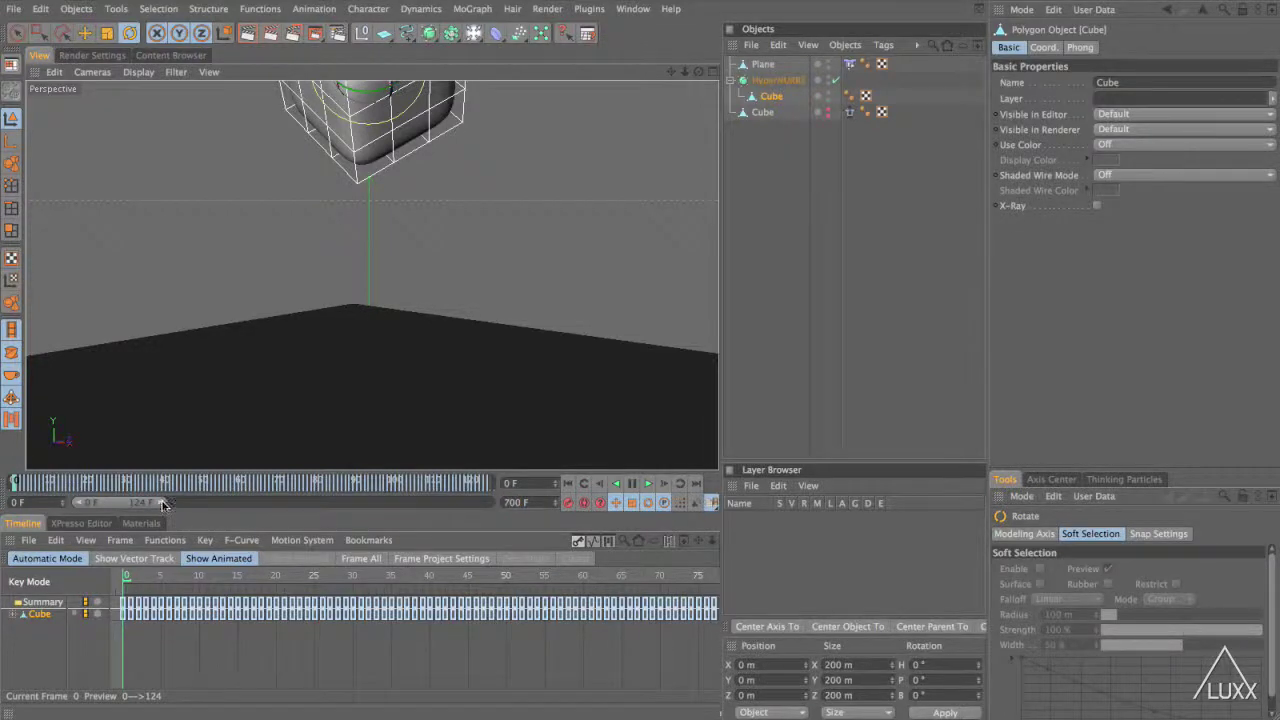
click(616, 504)
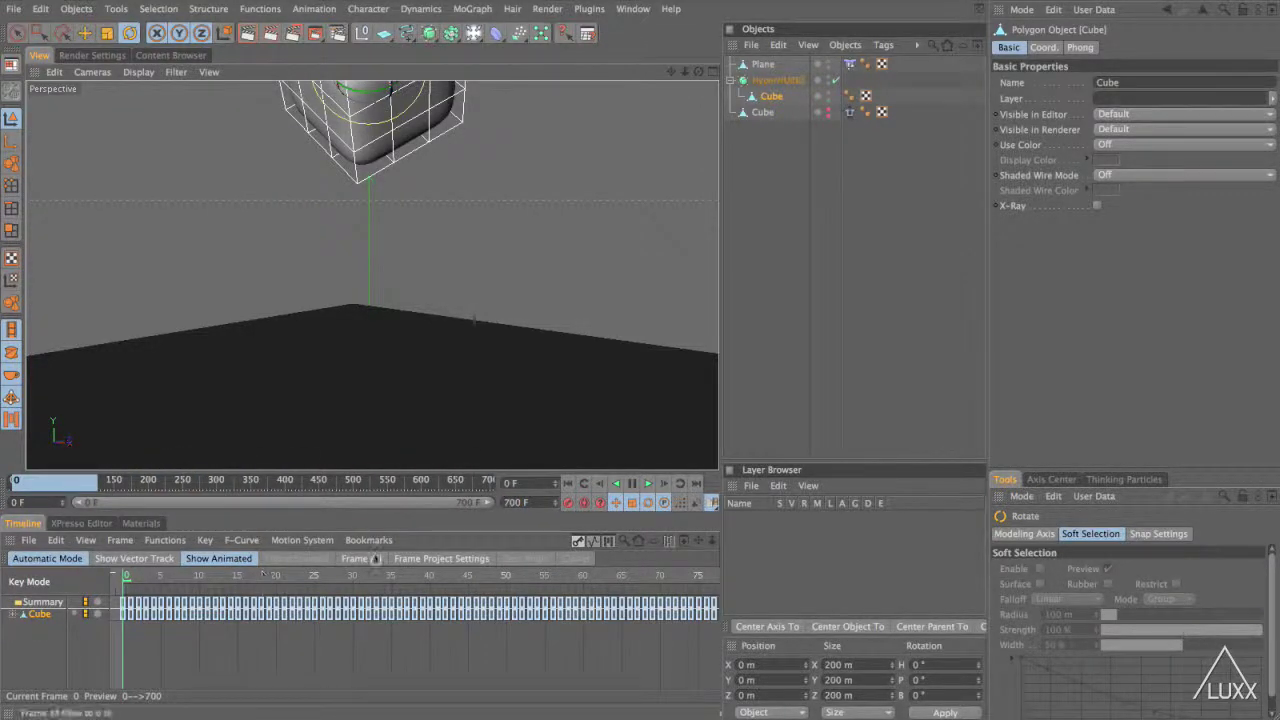
click(440, 558)
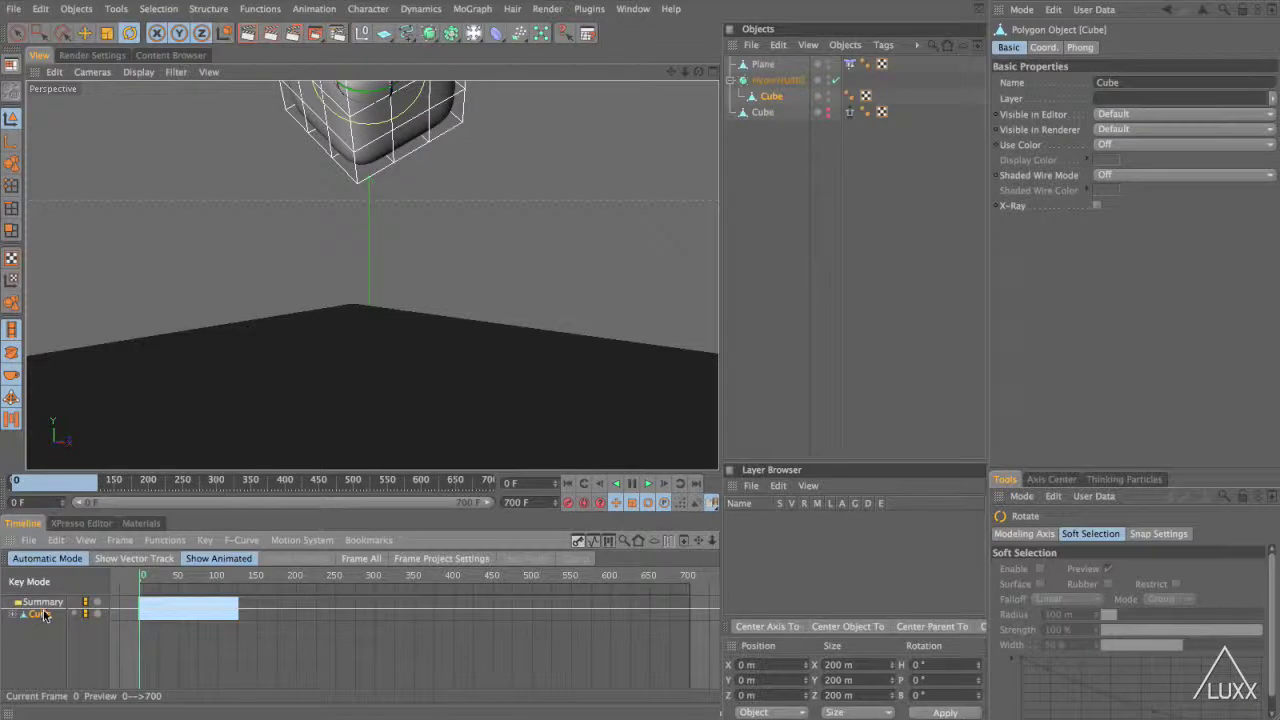
click(43, 615)
Stretch the baked PLA keys out to frame 699, rewind, and play the slowed fall
drag(237, 600, 689, 597)
drag(156, 575, 340, 577)
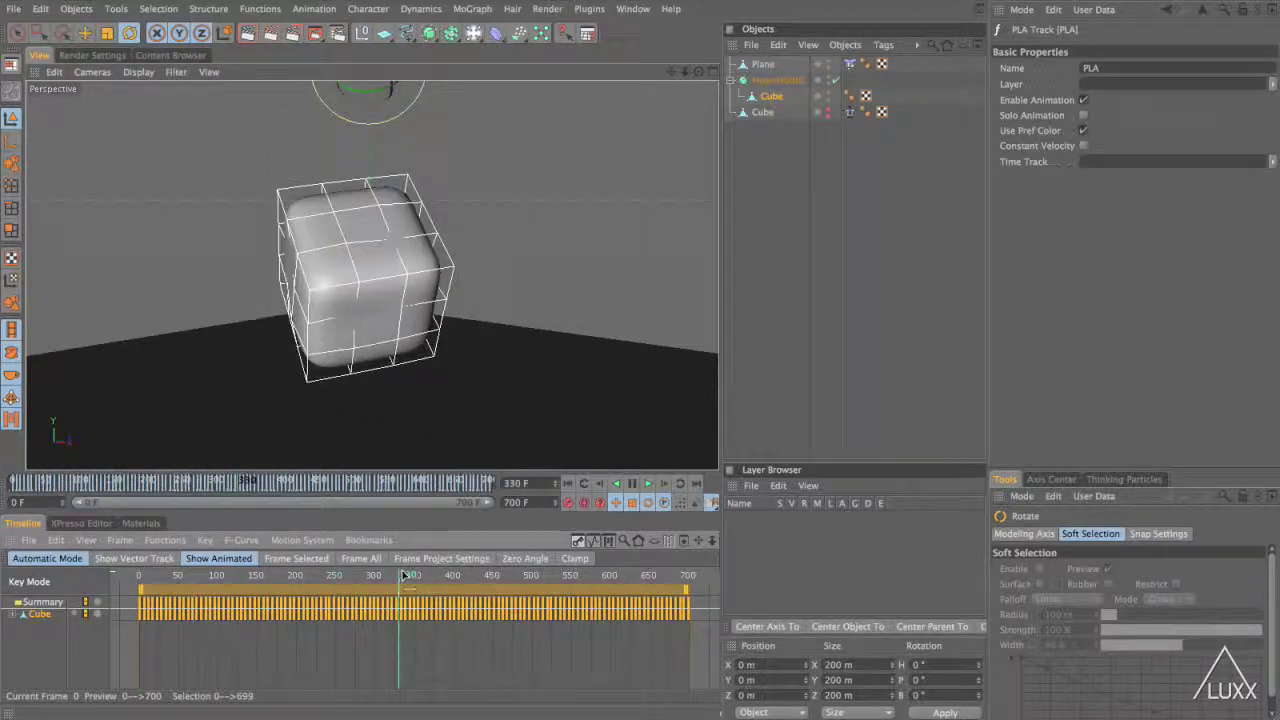
key(shift+f)
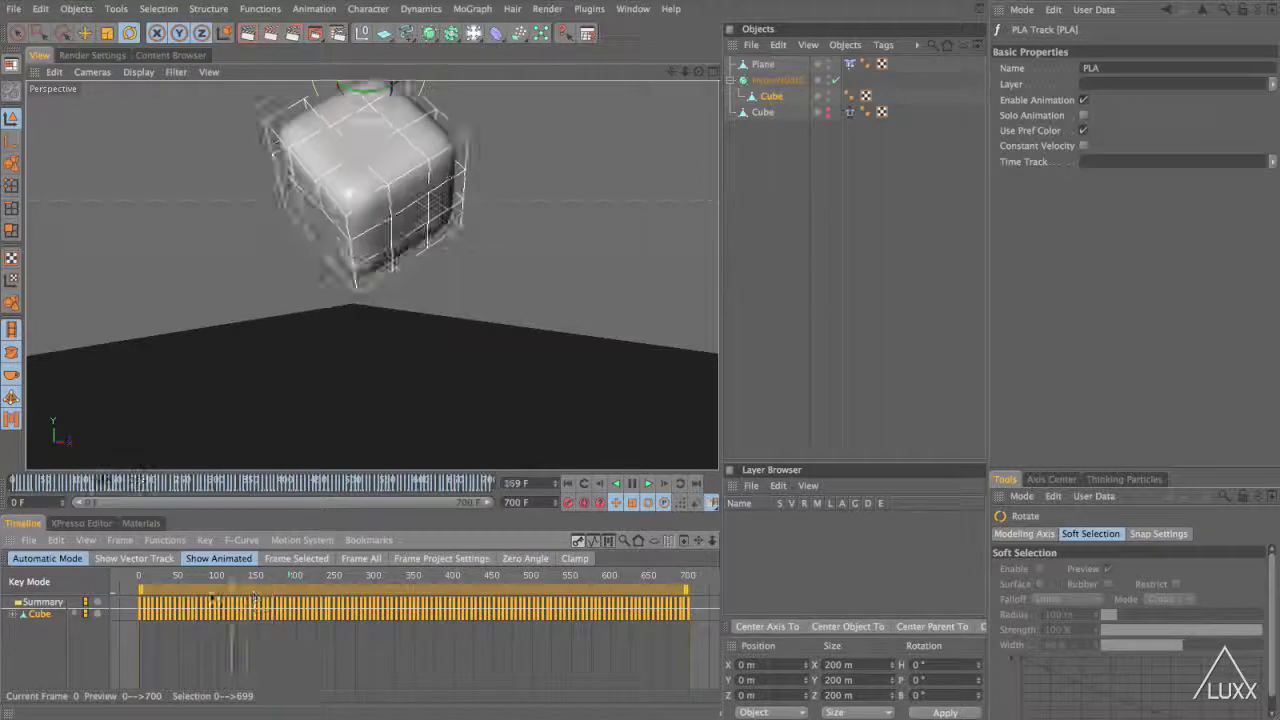
click(780, 254)
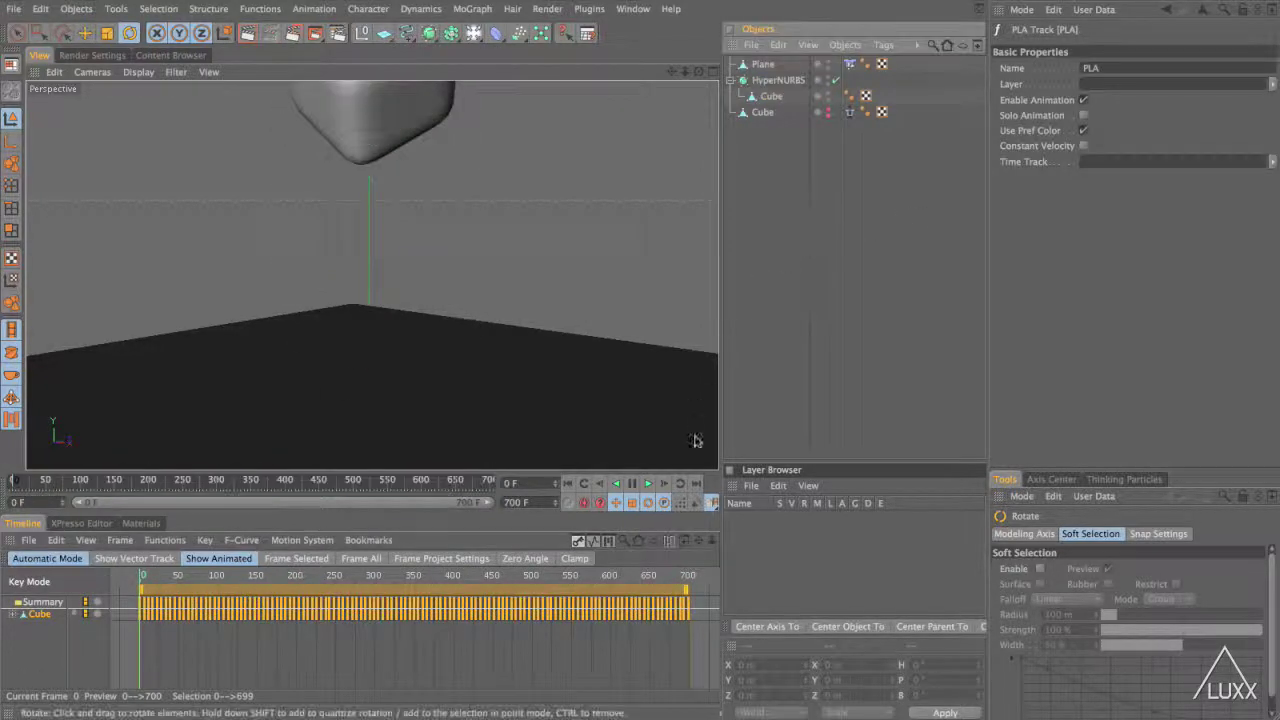
click(647, 484)
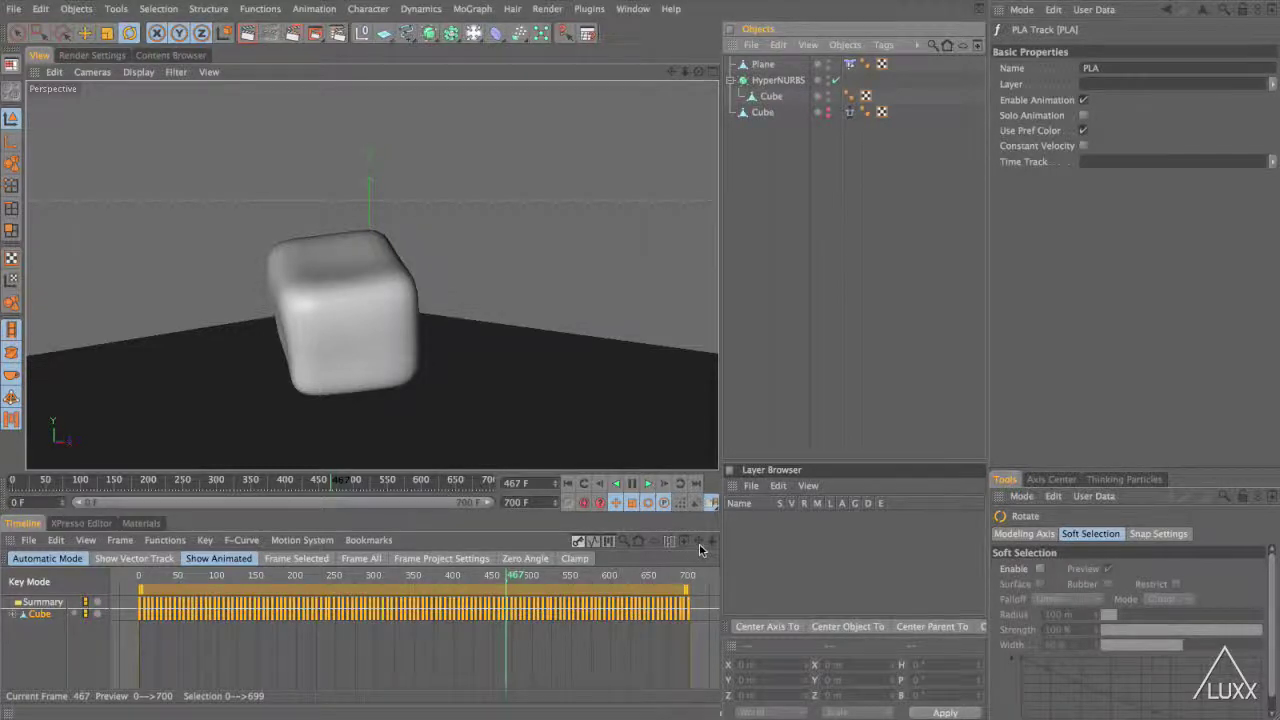
Zoom the Timeline onto the Cube's keys and scrub frames 327–350 to check their span
drag(712, 541, 720, 572)
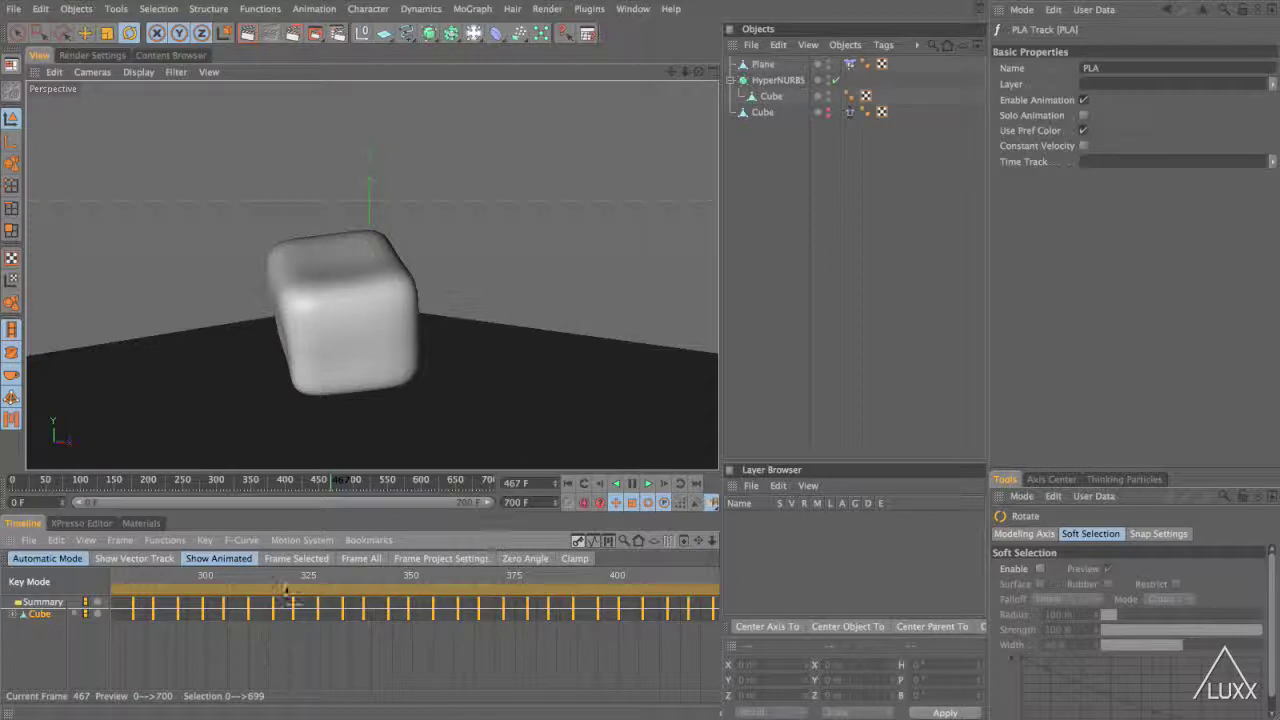
click(318, 576)
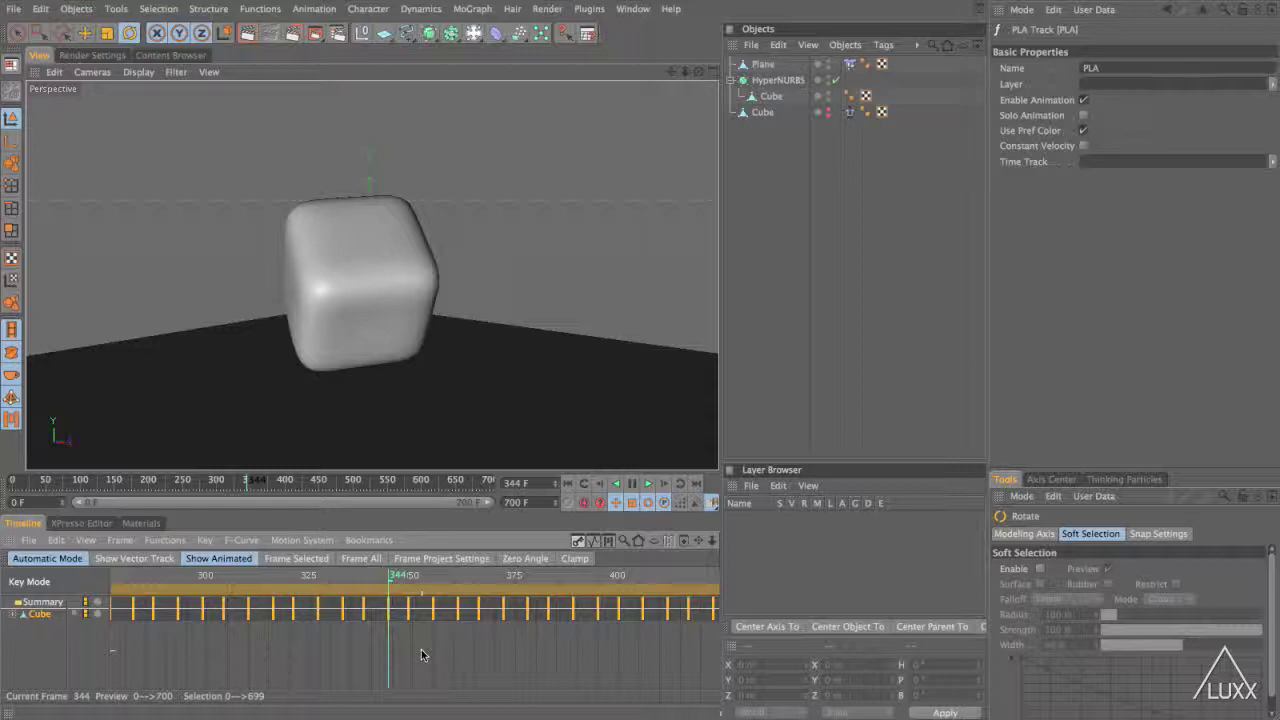
drag(396, 576, 178, 600)
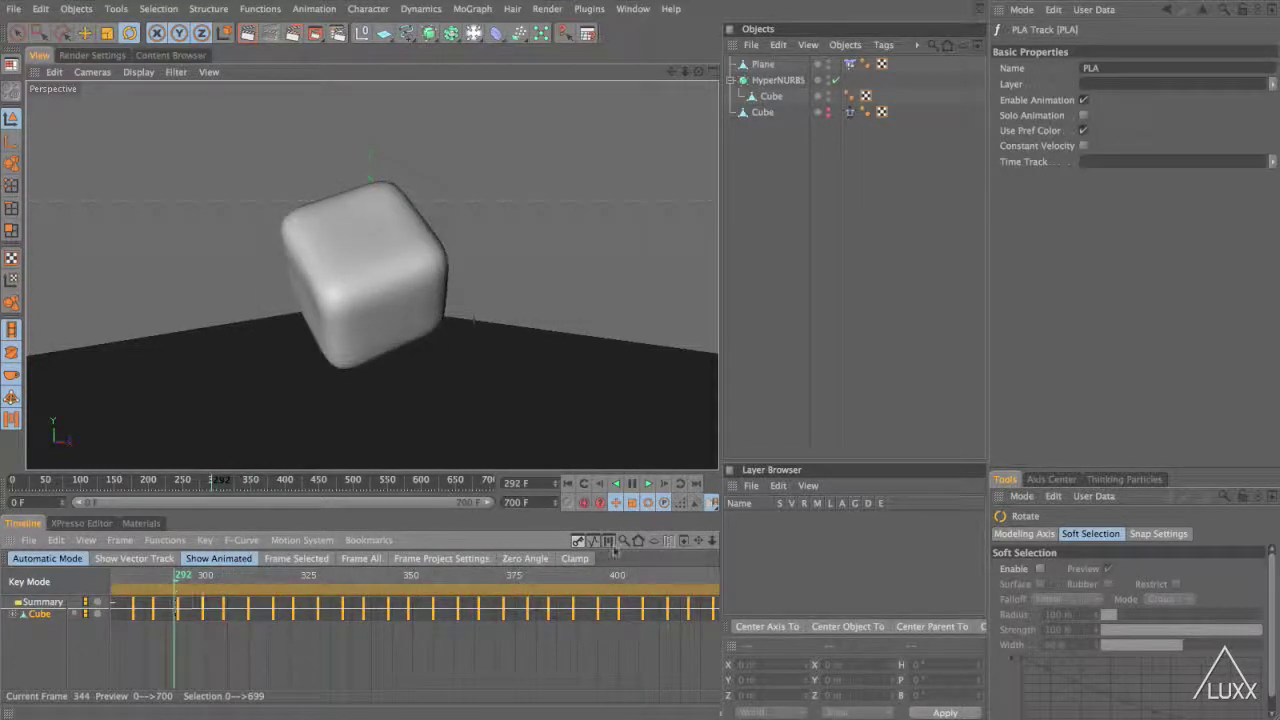
drag(698, 540, 634, 608)
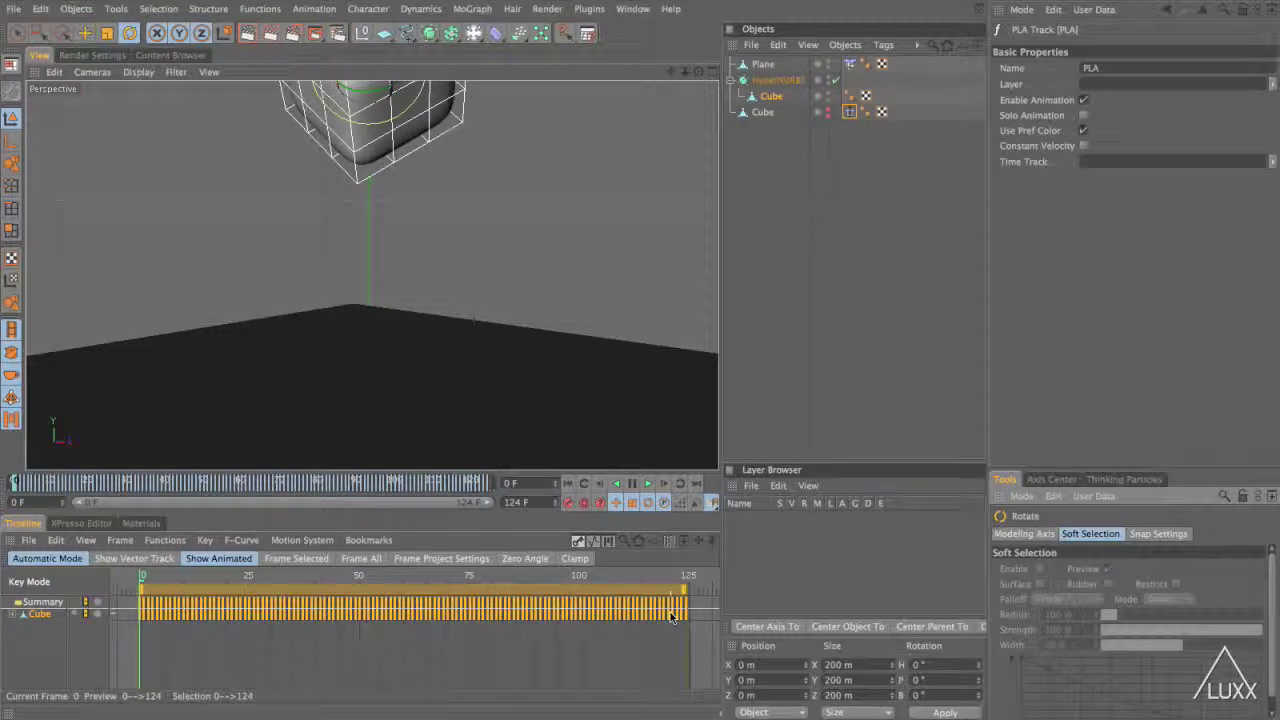
click(648, 483)
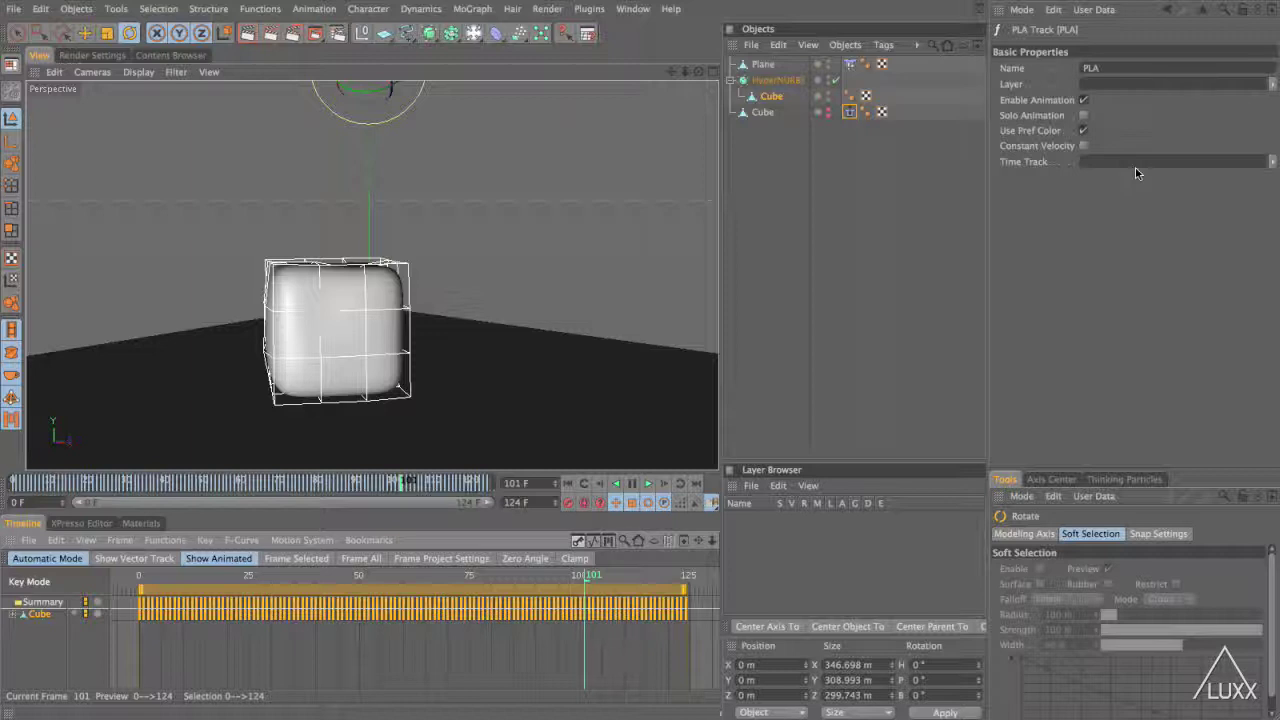
Delete the animated cube, put the cloth cube under HyperNURBS, make it visible, and rewind to frame 0
click(776, 96)
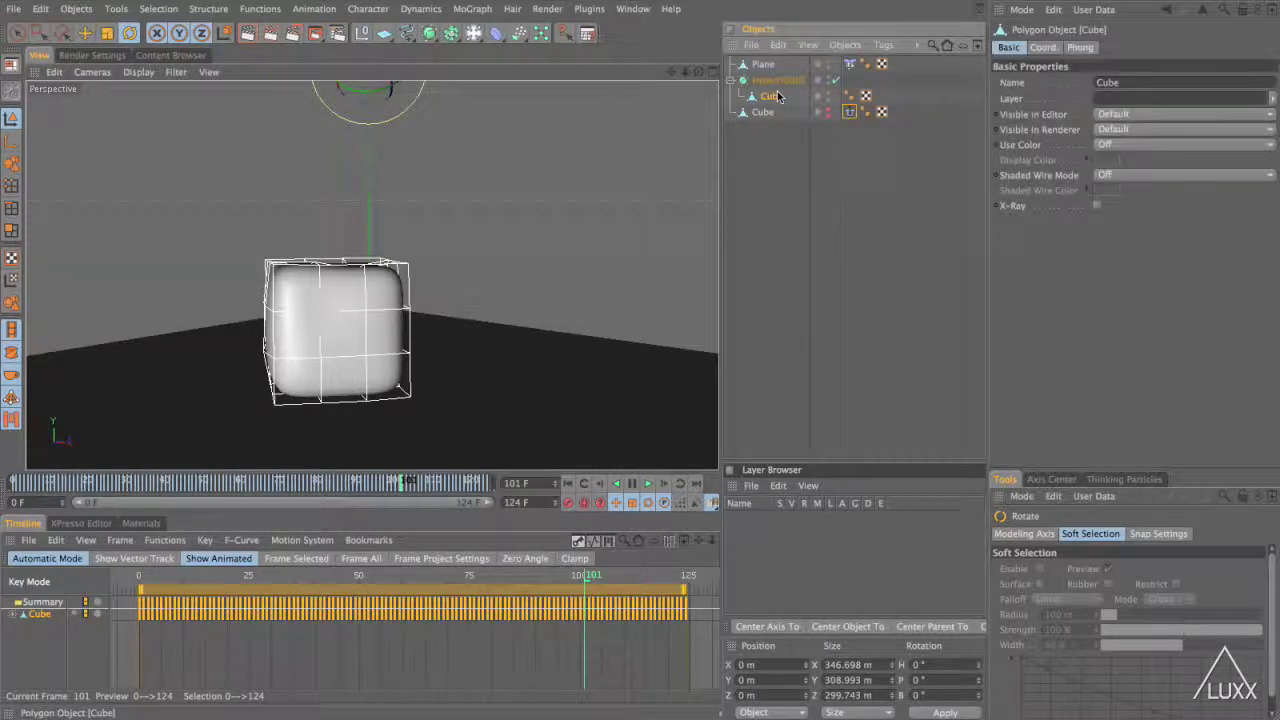
key(Delete)
drag(762, 96, 780, 80)
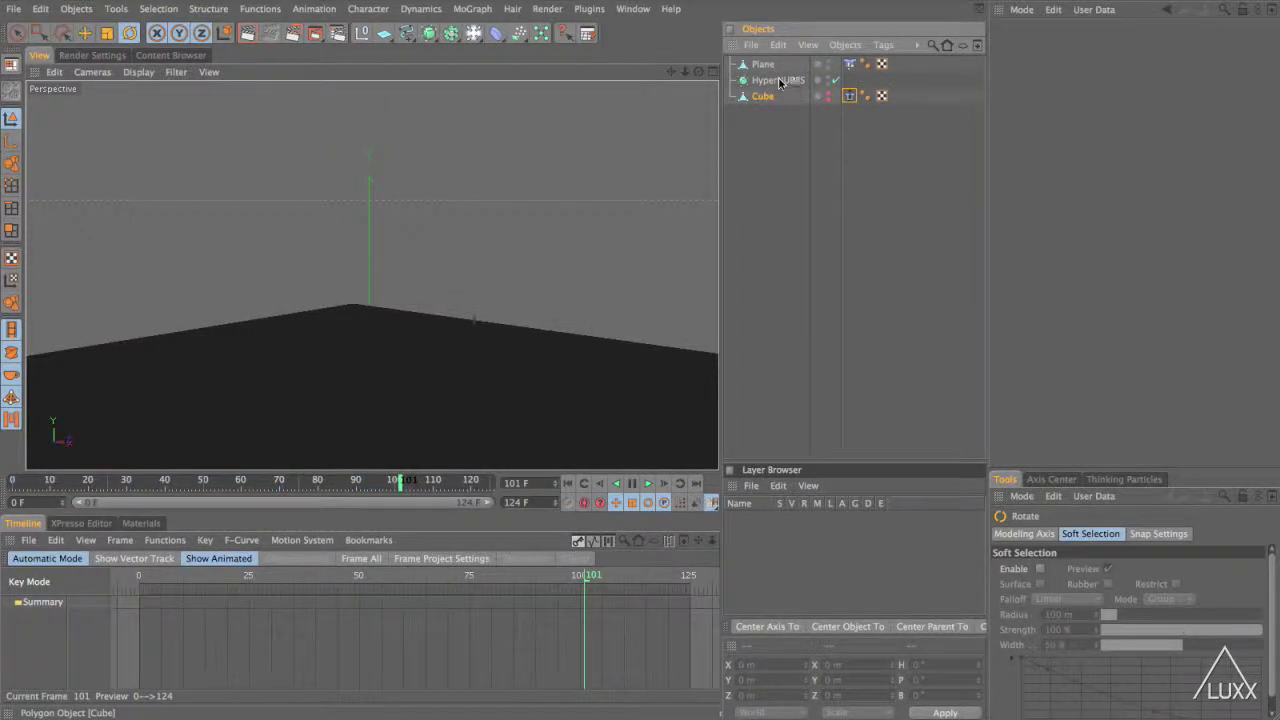
ctrl+click(822, 97)
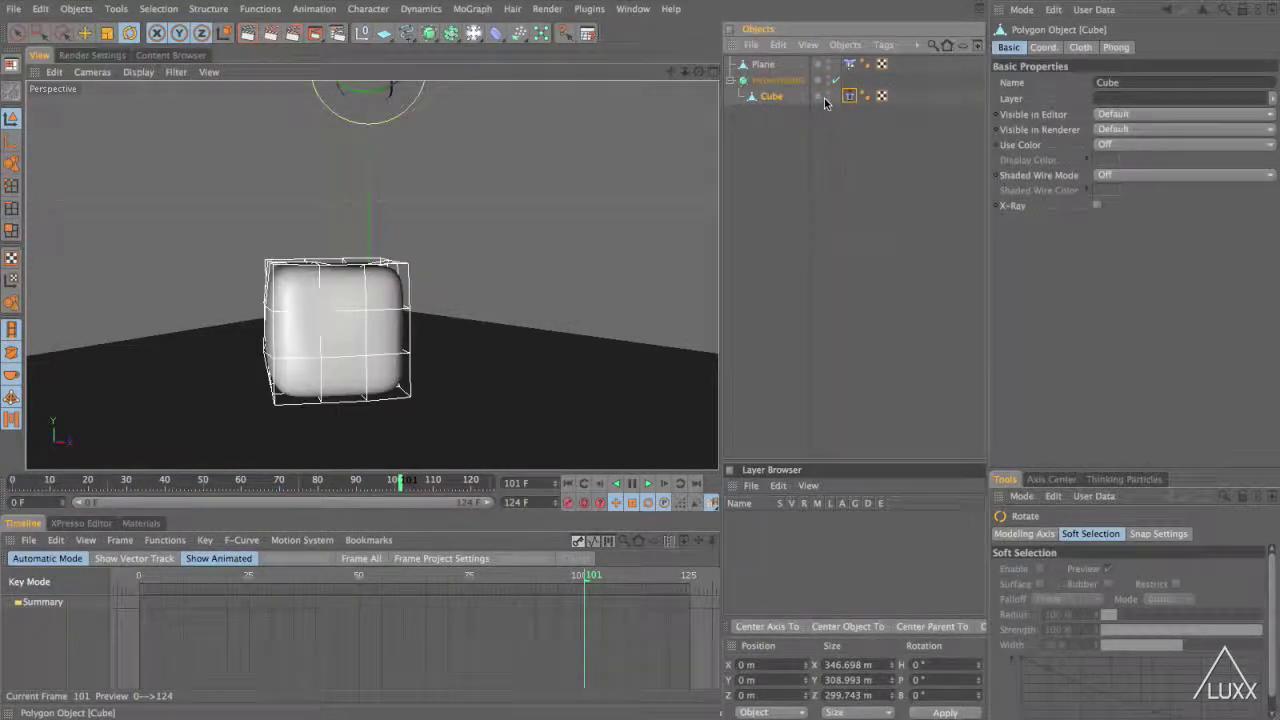
click(563, 484)
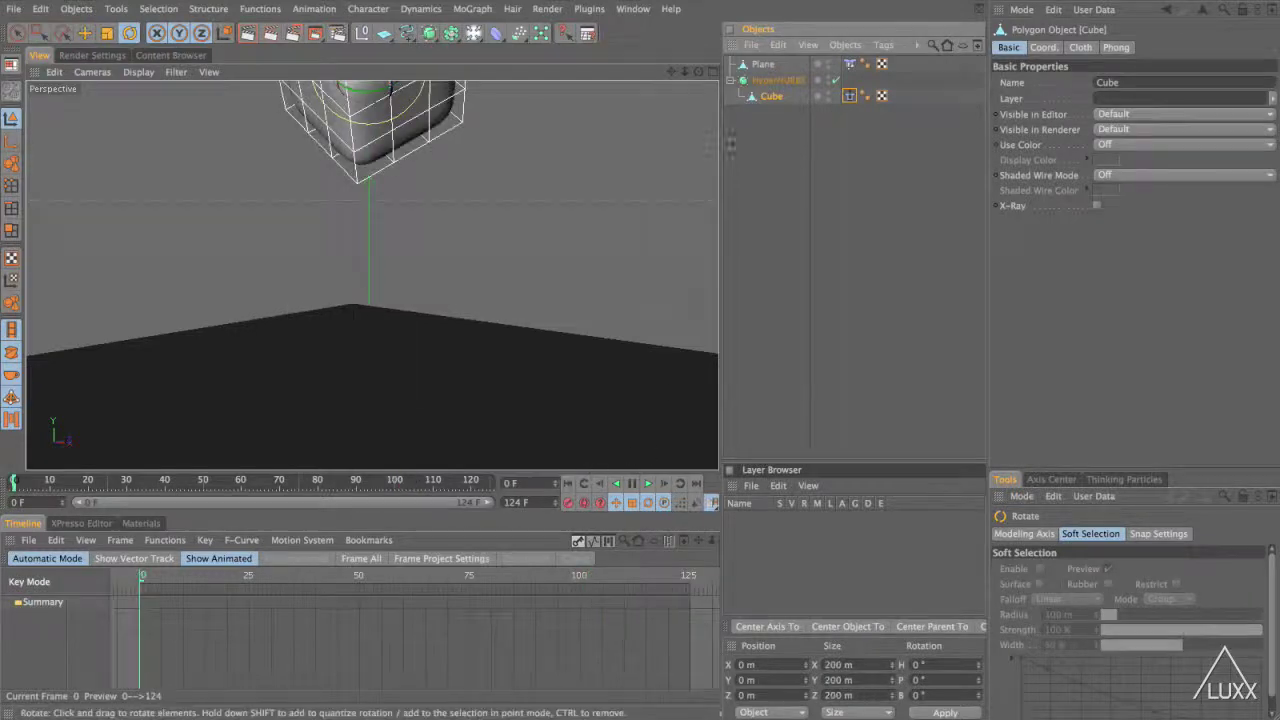
Empty the cube's Cloth tag cache to 0.0%
click(845, 96)
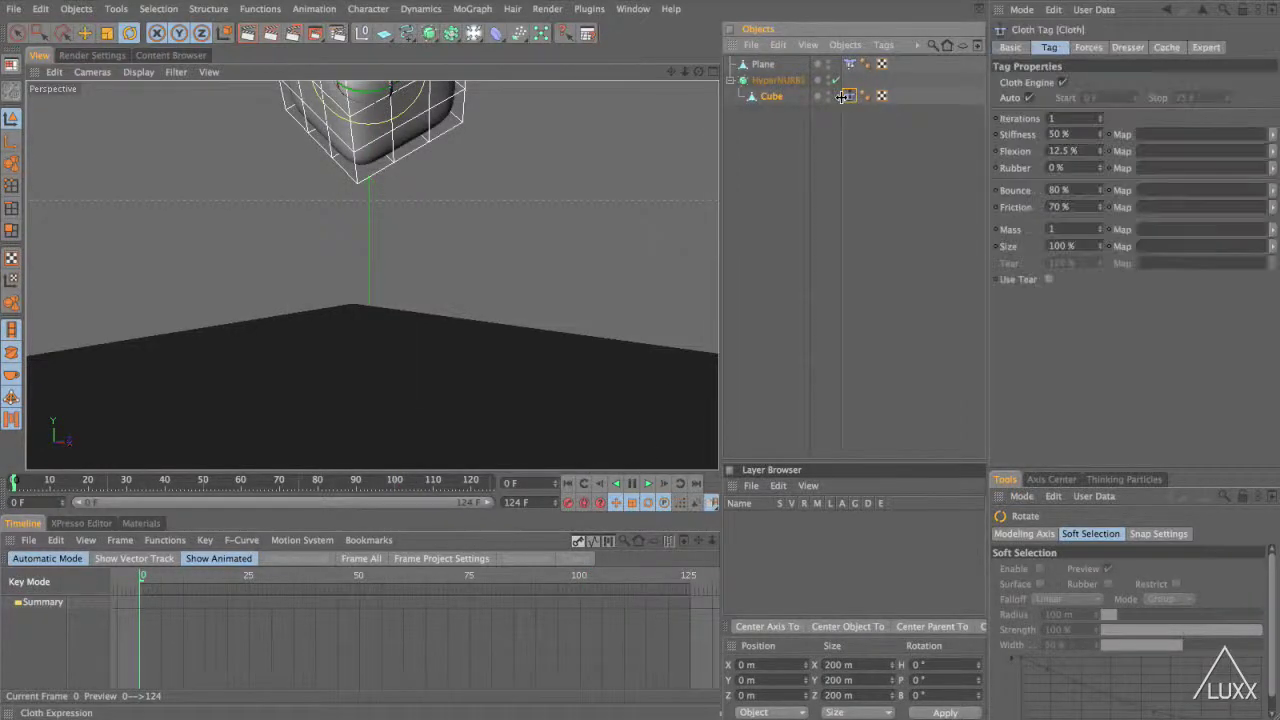
click(1166, 47)
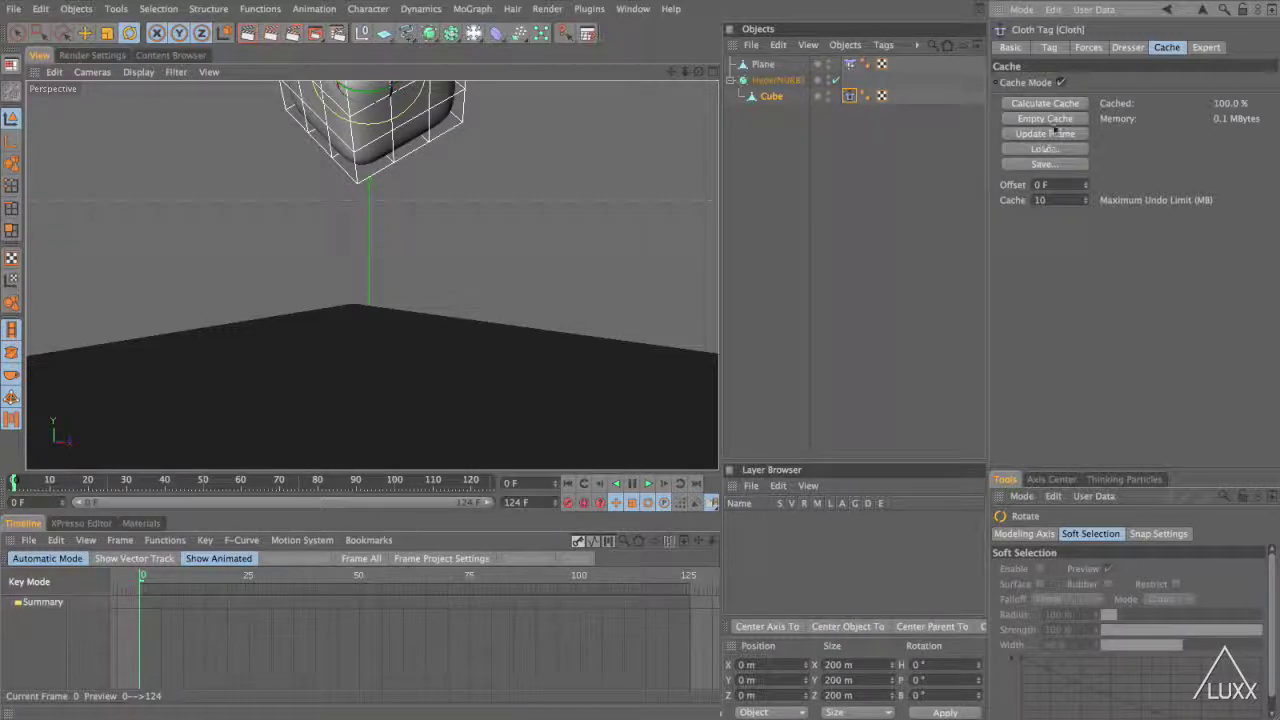
click(1059, 120)
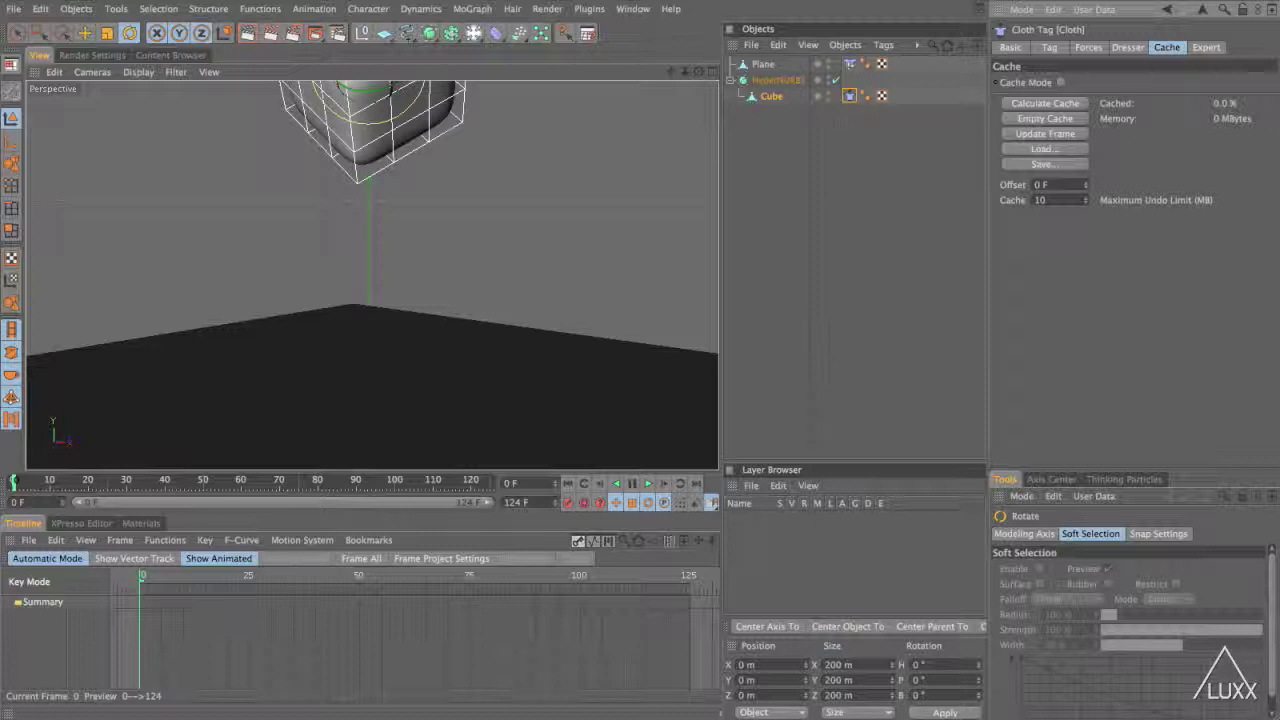
Add a Point Cache tag to the cube, store its state, and calculate the cache
click(884, 46)
mouse_move(905, 84)
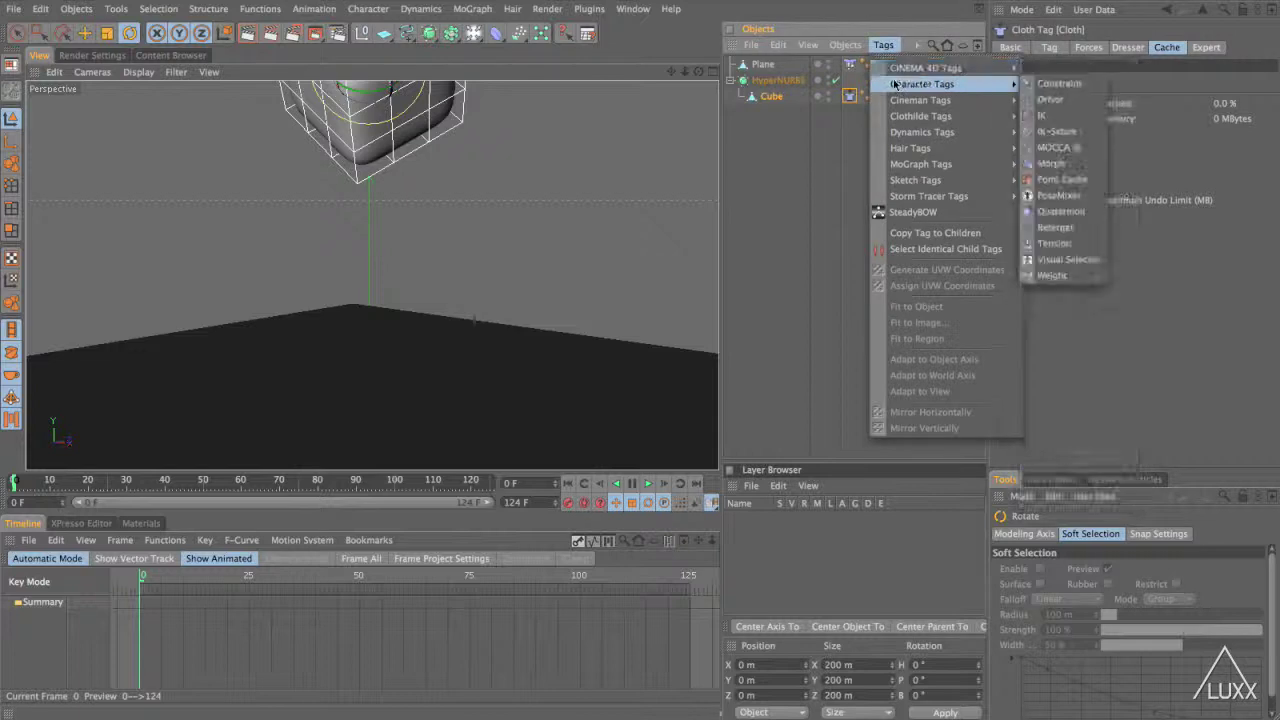
click(1053, 180)
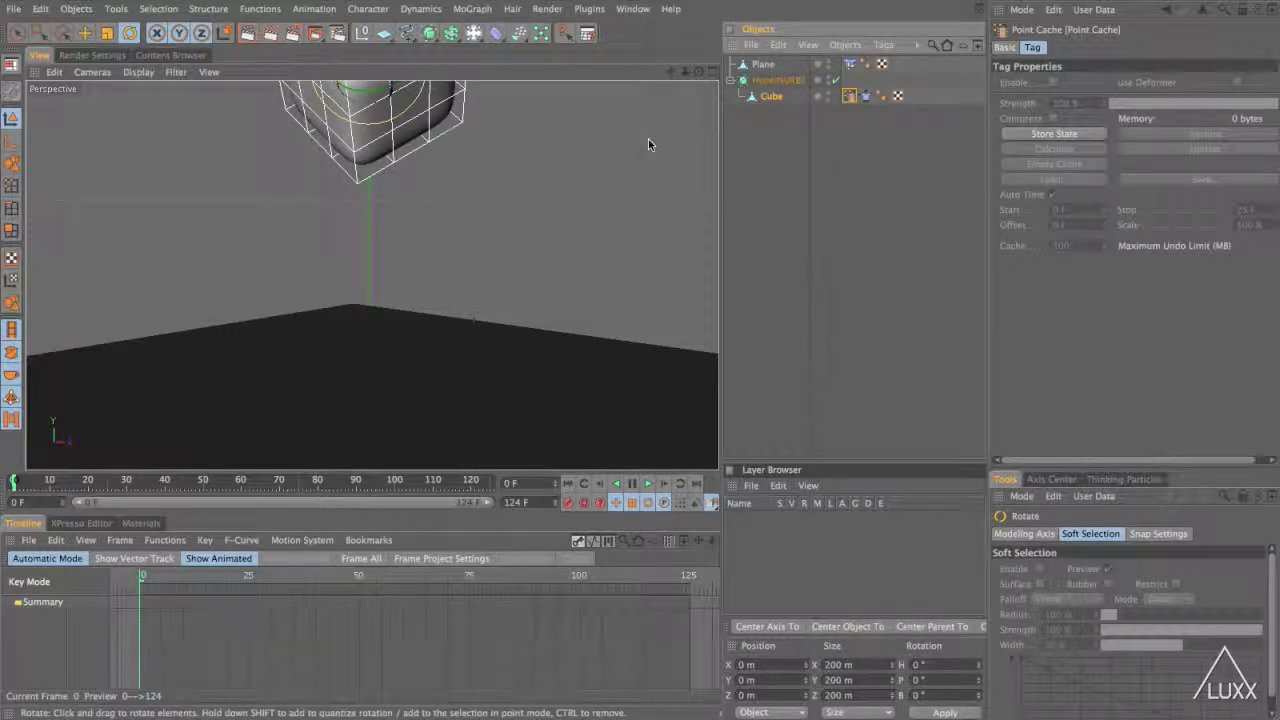
click(1046, 133)
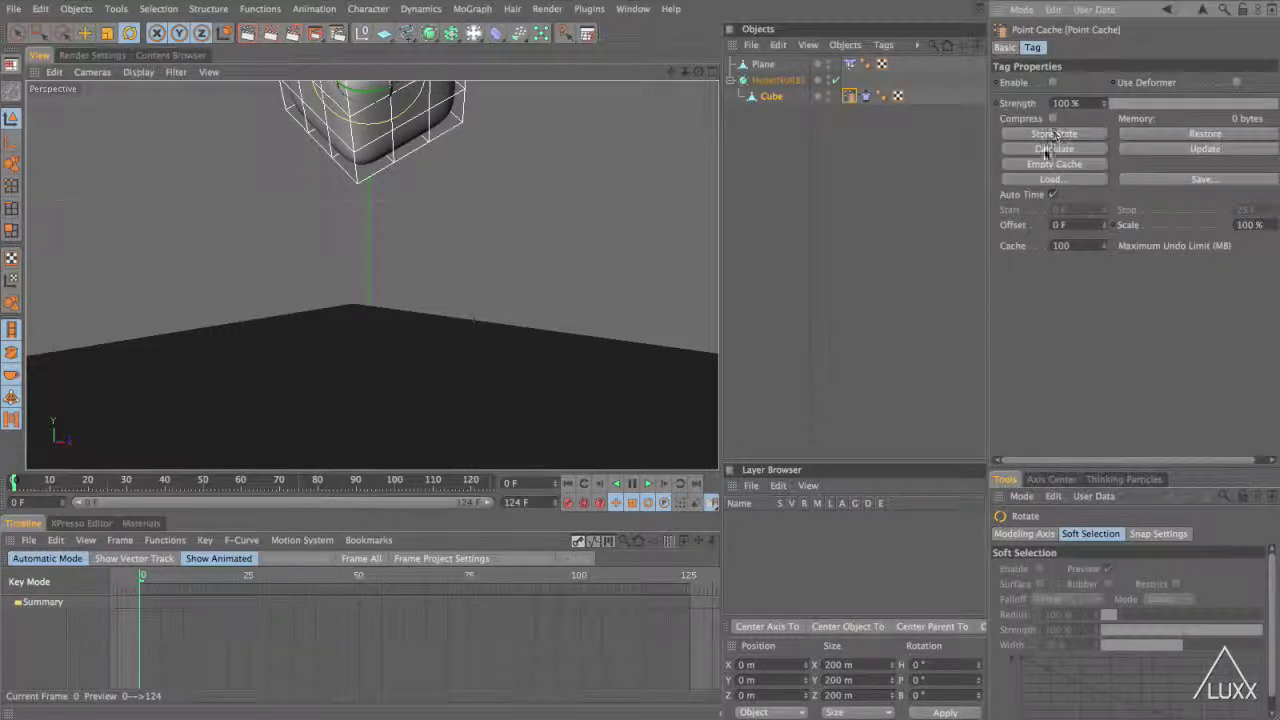
click(1046, 149)
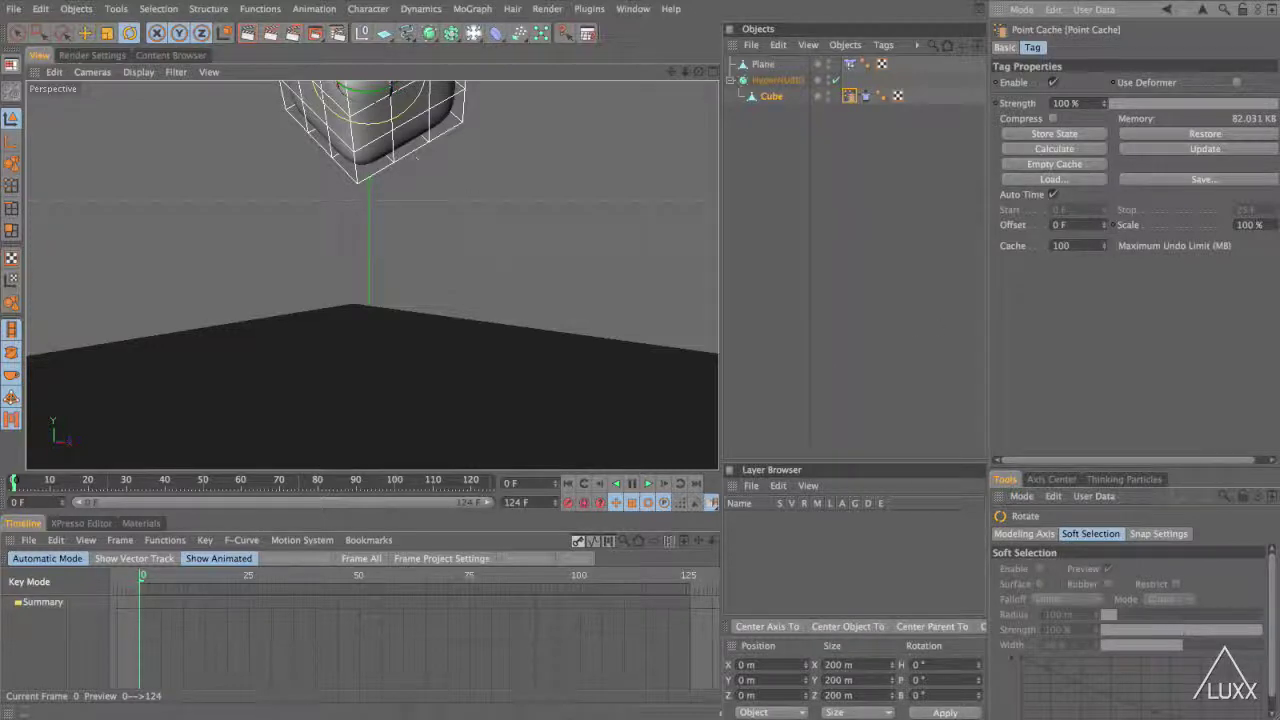
Save an incremental version of the scene, then select the cube's Cloth tag
click(16, 9)
click(58, 169)
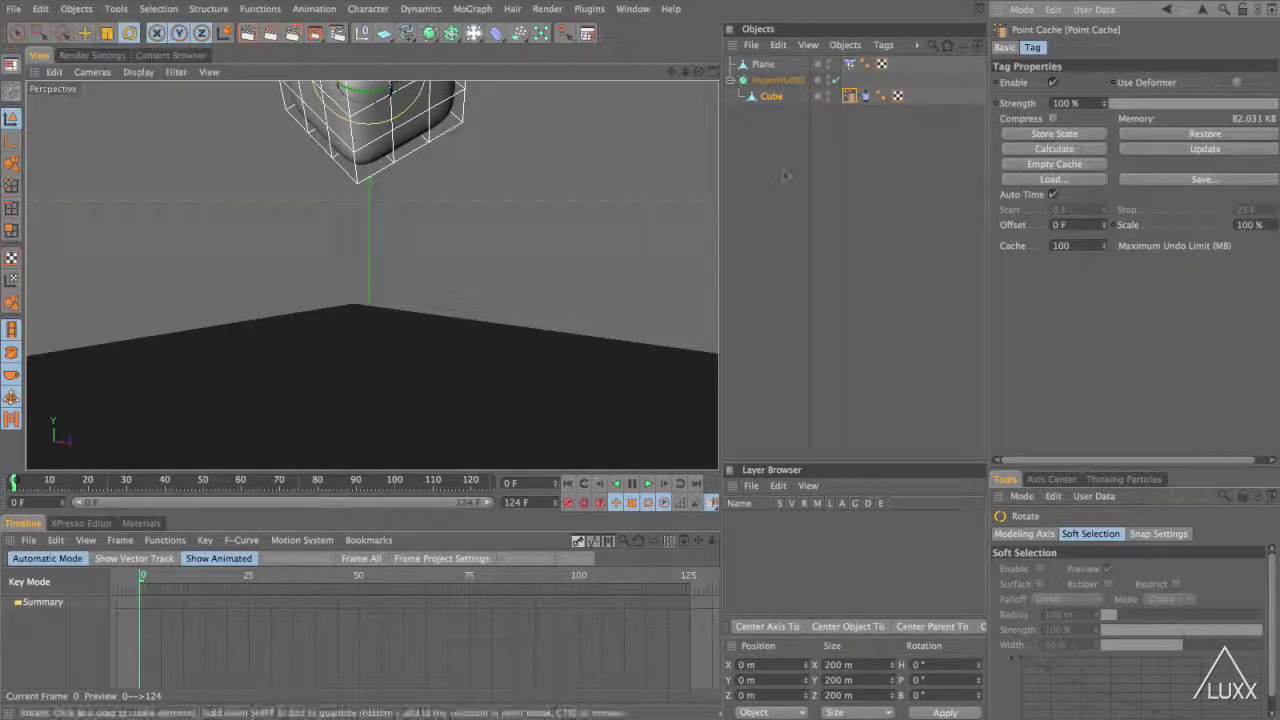
click(866, 96)
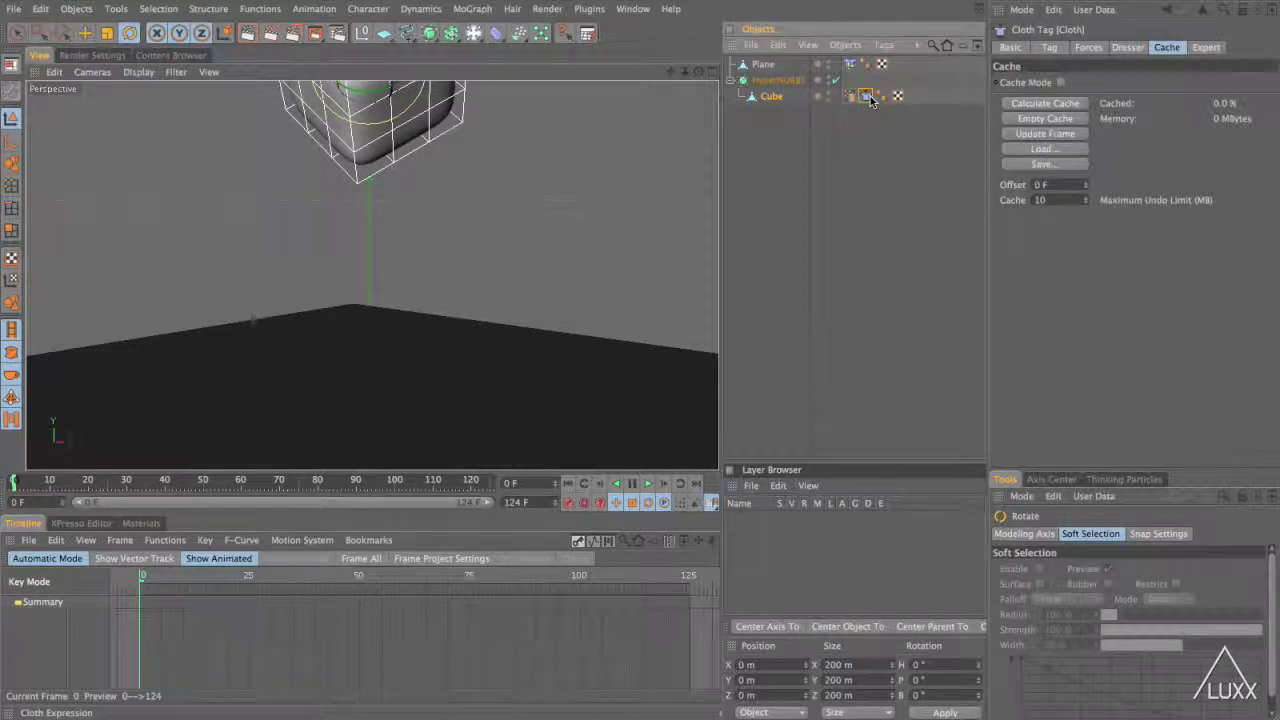
Delete the Cloth tag and scrub the timeline to check the point-cached fall
key(Delete)
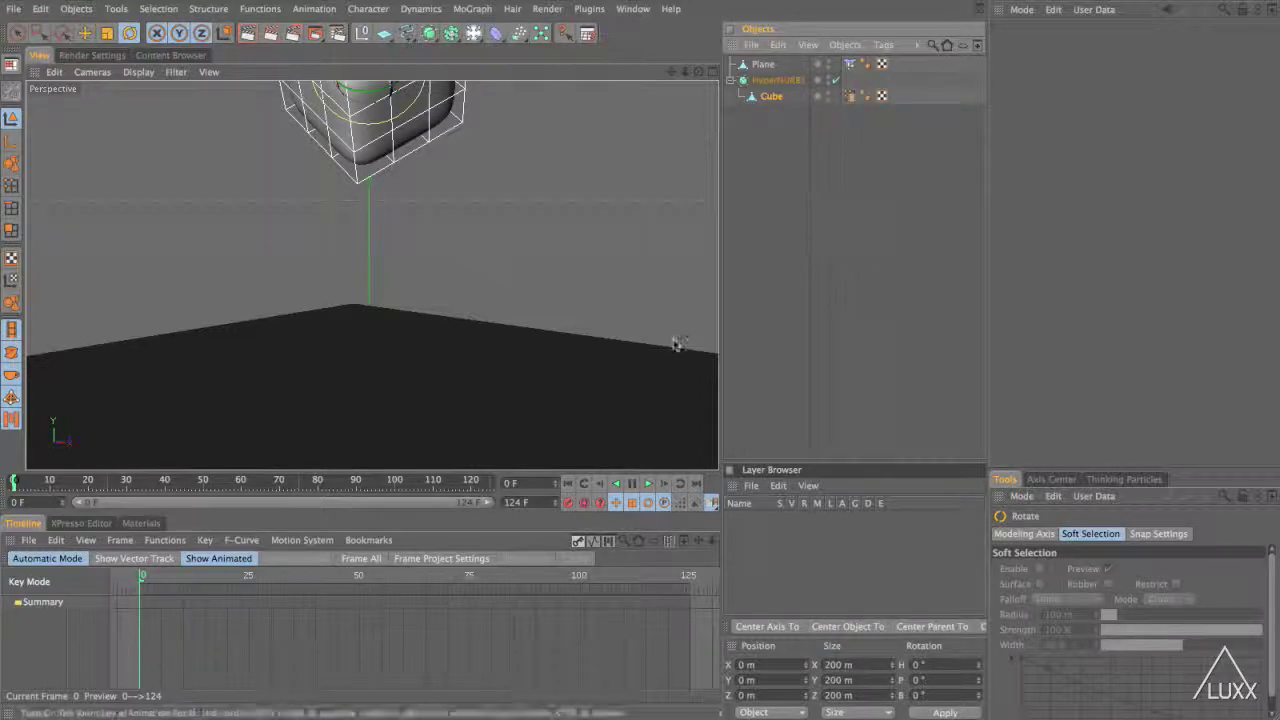
click(49, 481)
drag(56, 485, 485, 490)
click(567, 483)
Play the cached fall, rewind to frame 0, and select the Point Cache tag
click(742, 430)
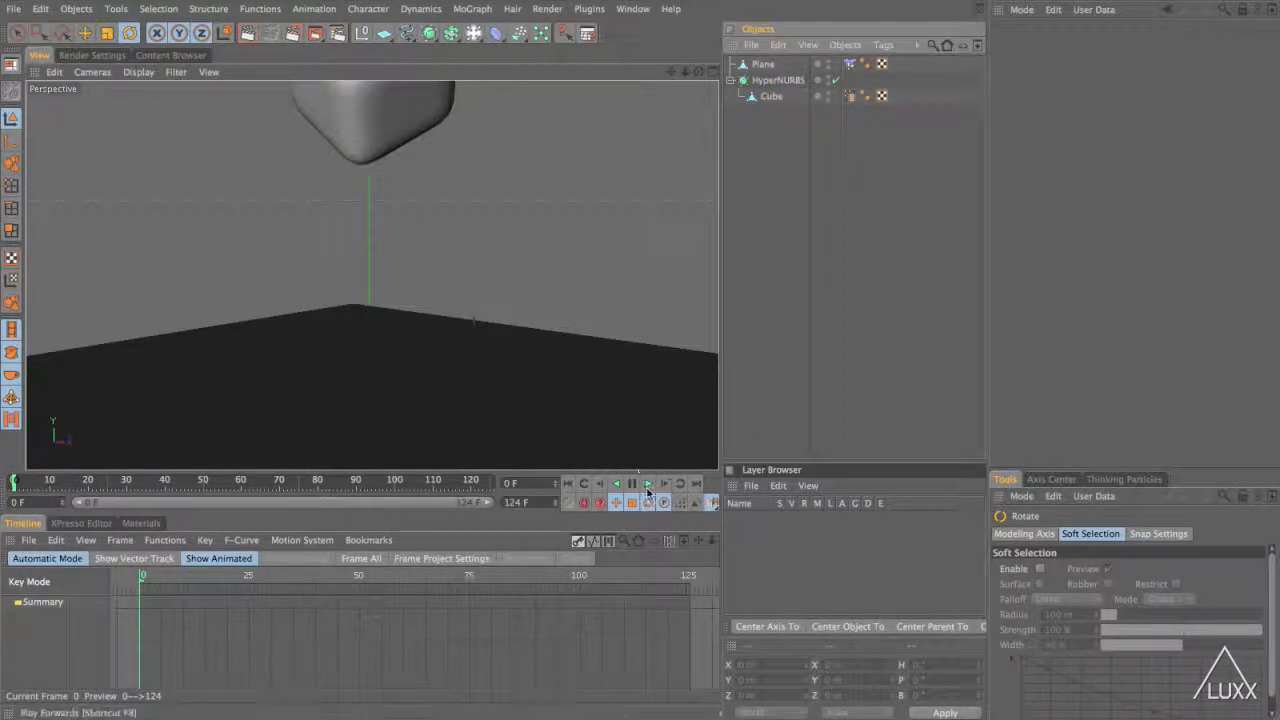
click(648, 484)
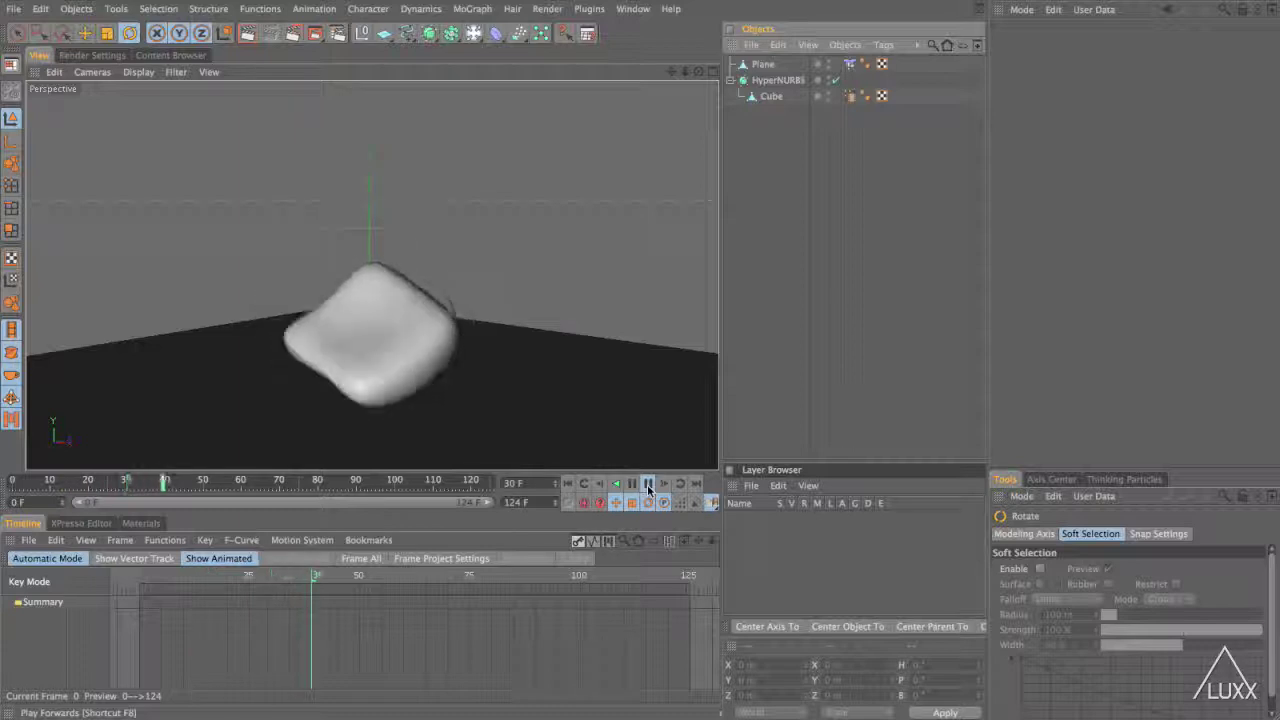
click(648, 484)
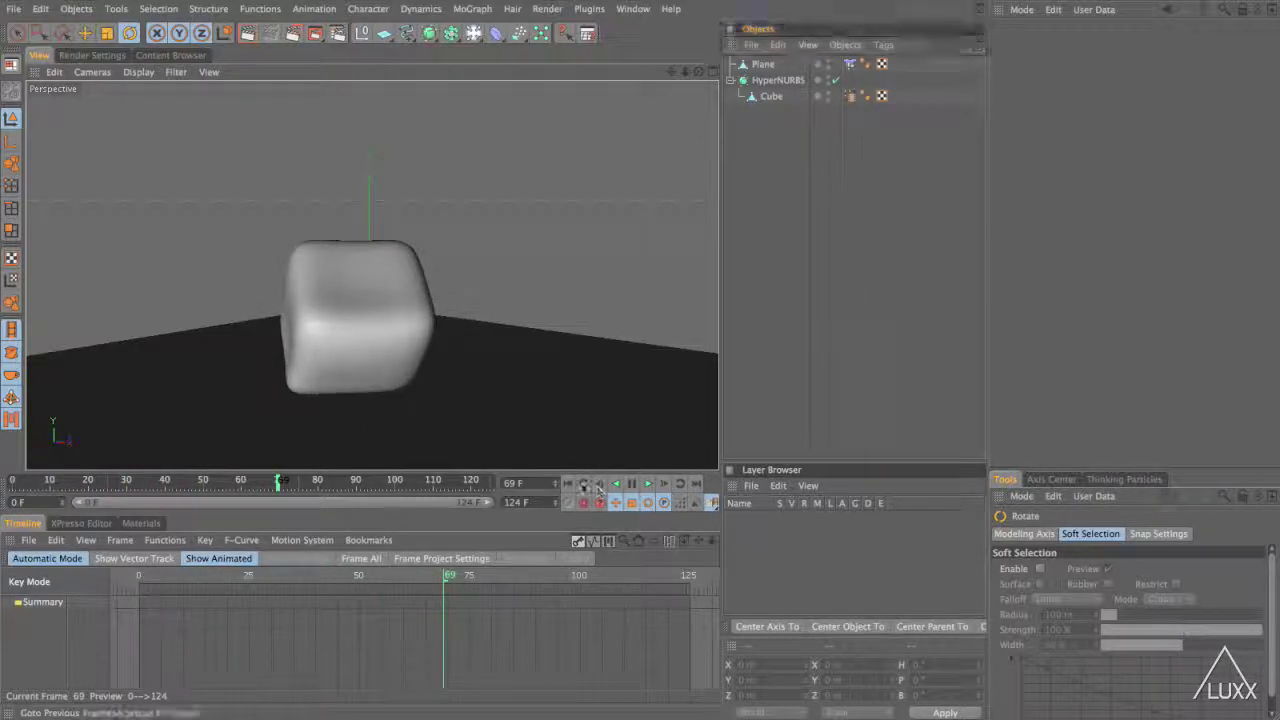
click(567, 483)
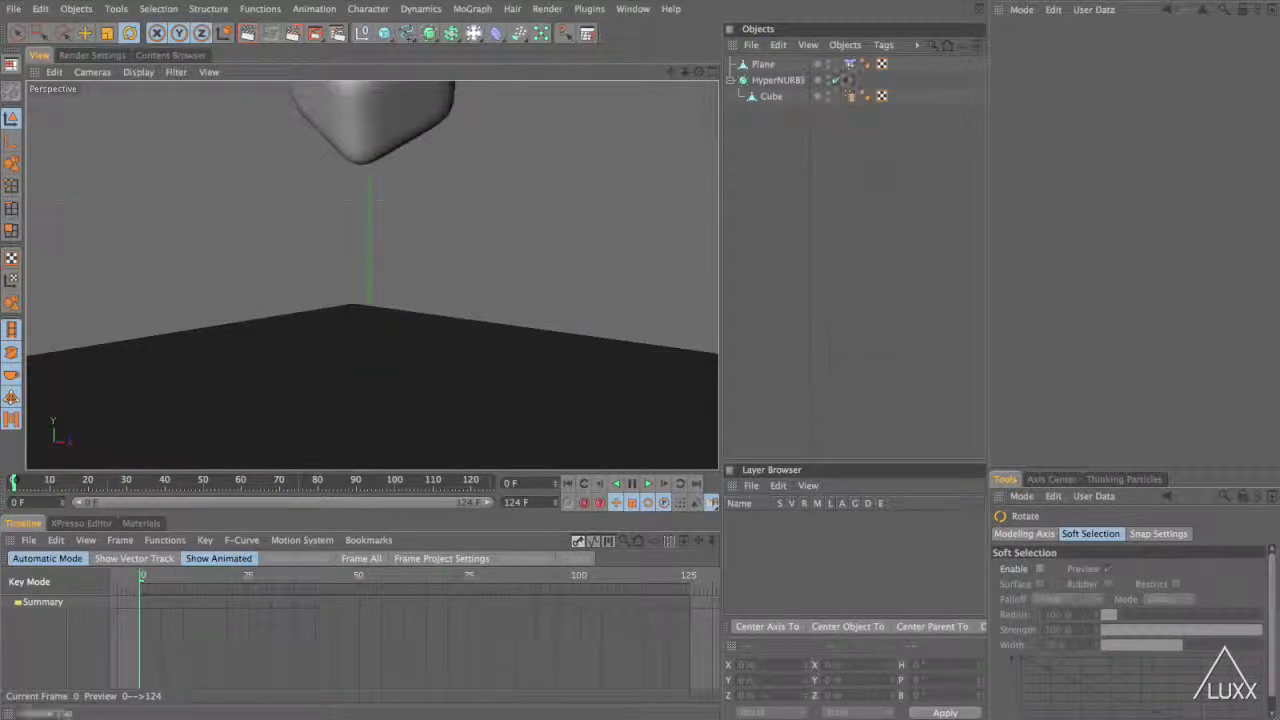
click(849, 96)
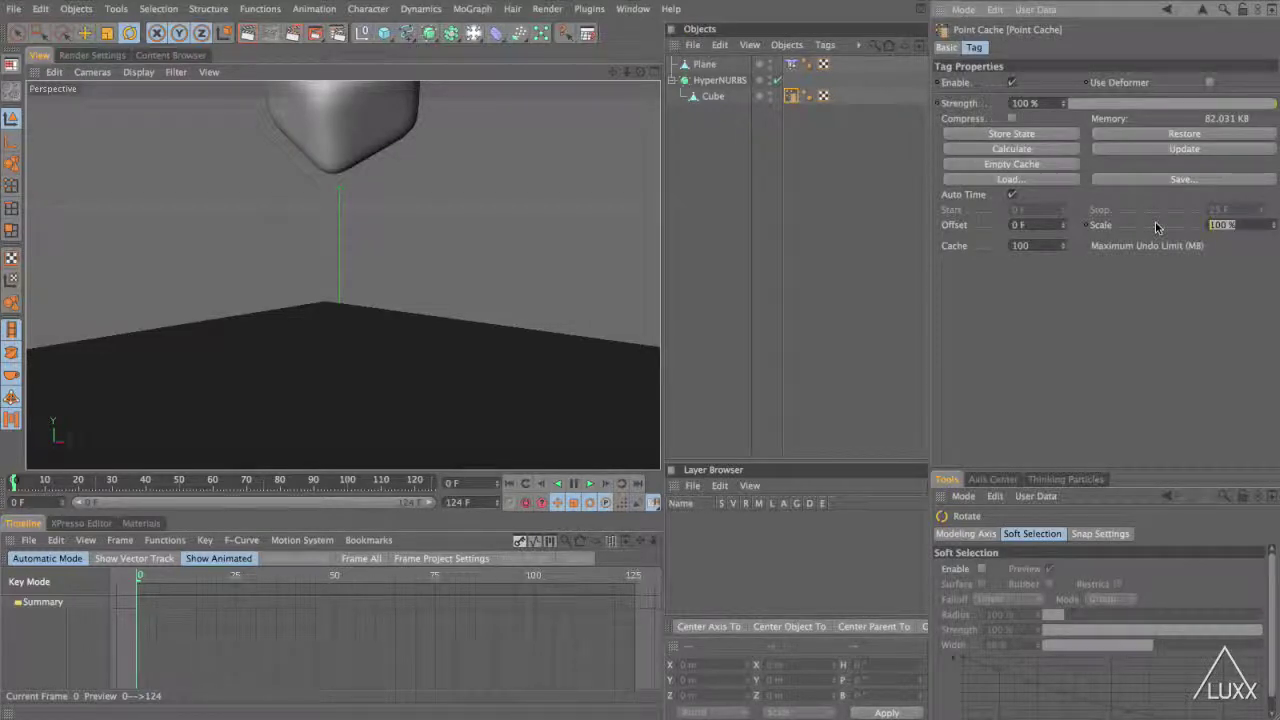
Set the Point Cache tag's Scale to 25%
text(25)
key(Return)
click(1218, 224)
Set the scene's end frame to 499 and stretch the preview range over all 500 frames
click(485, 503)
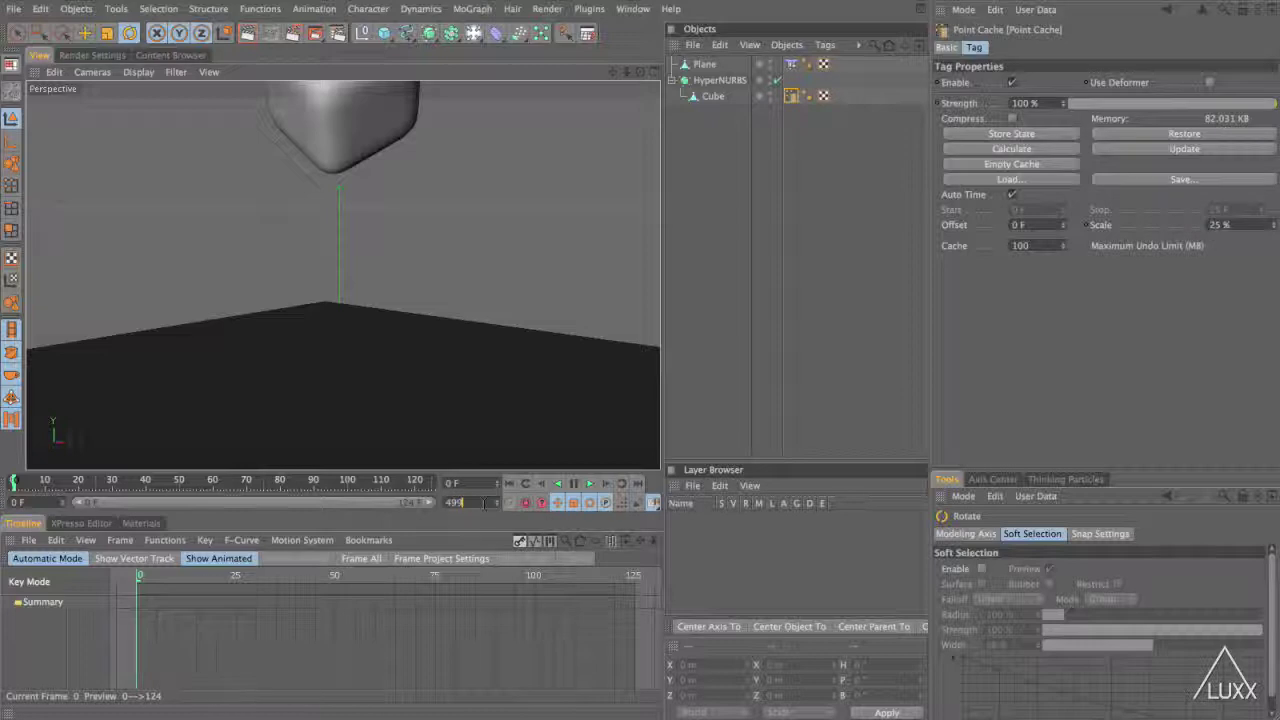
text(499)
key(Return)
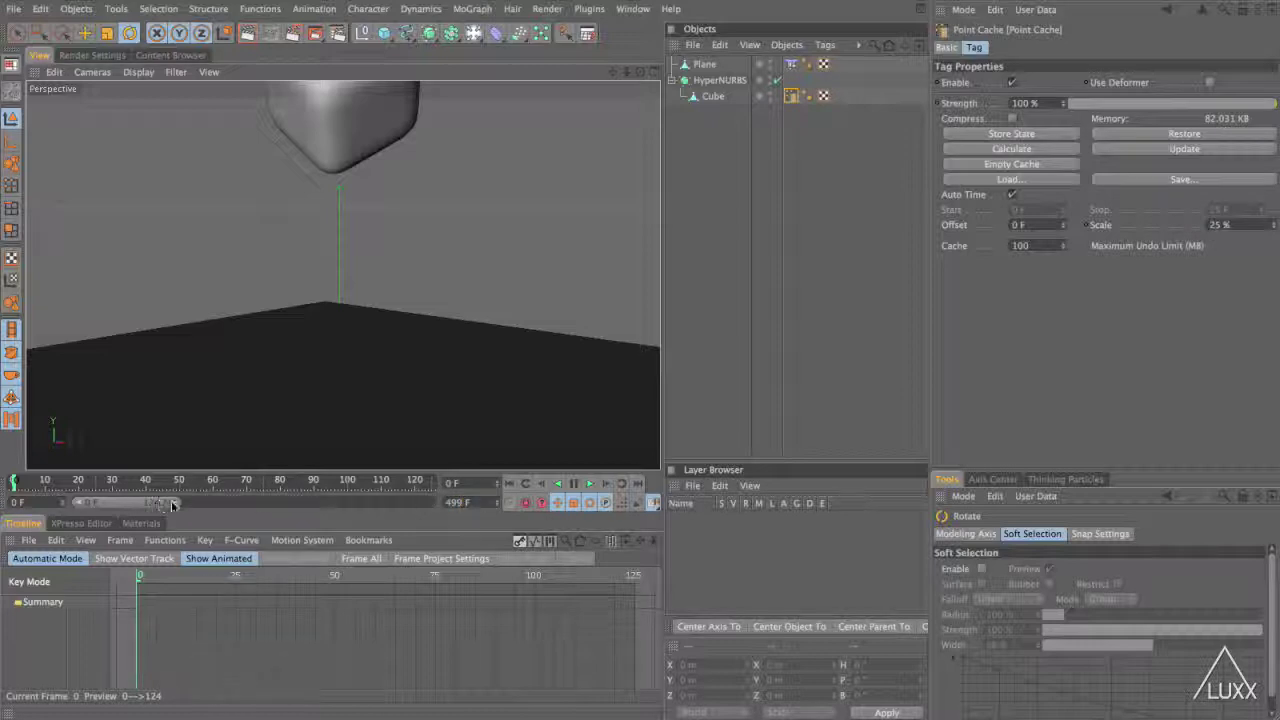
drag(172, 505, 436, 503)
click(589, 484)
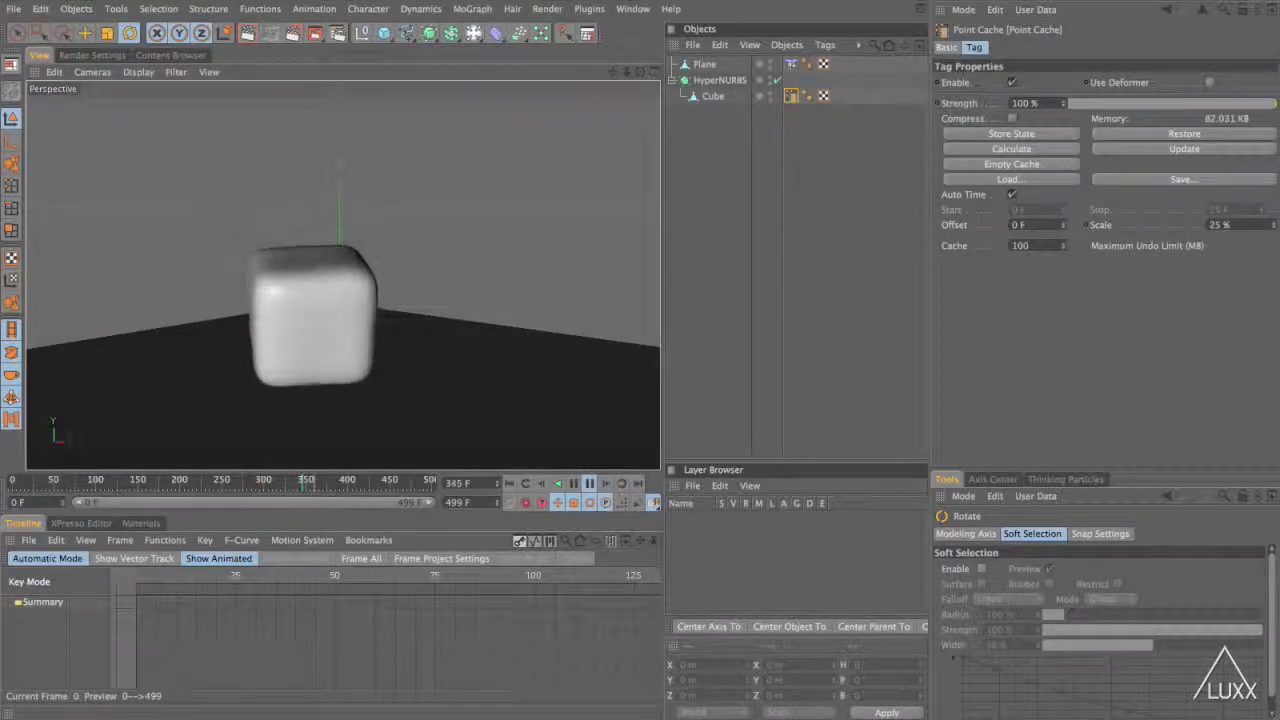
click(573, 484)
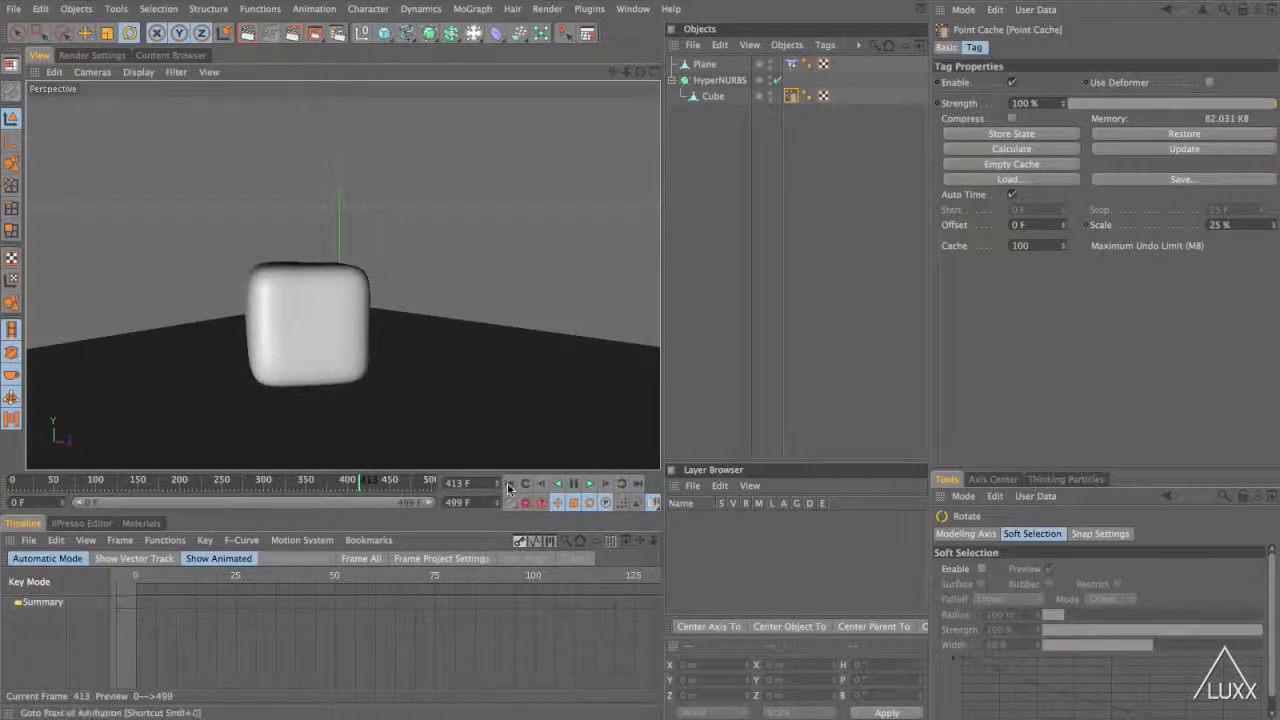
click(509, 483)
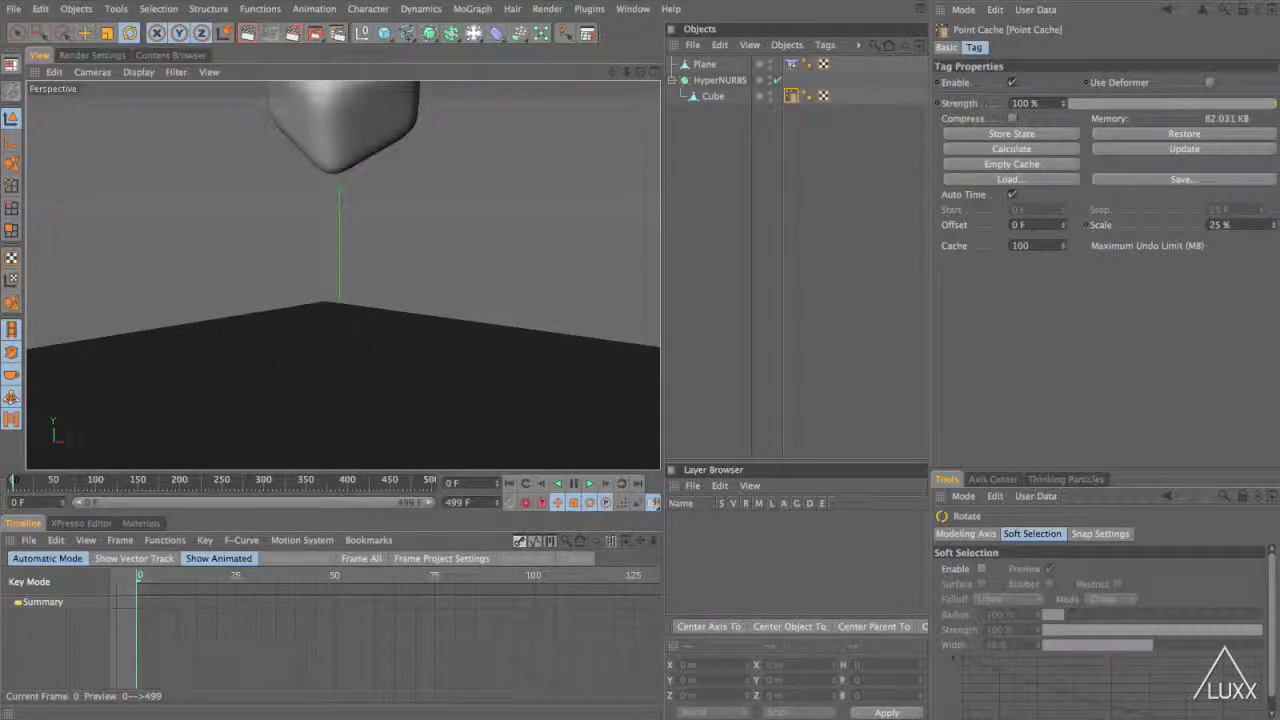